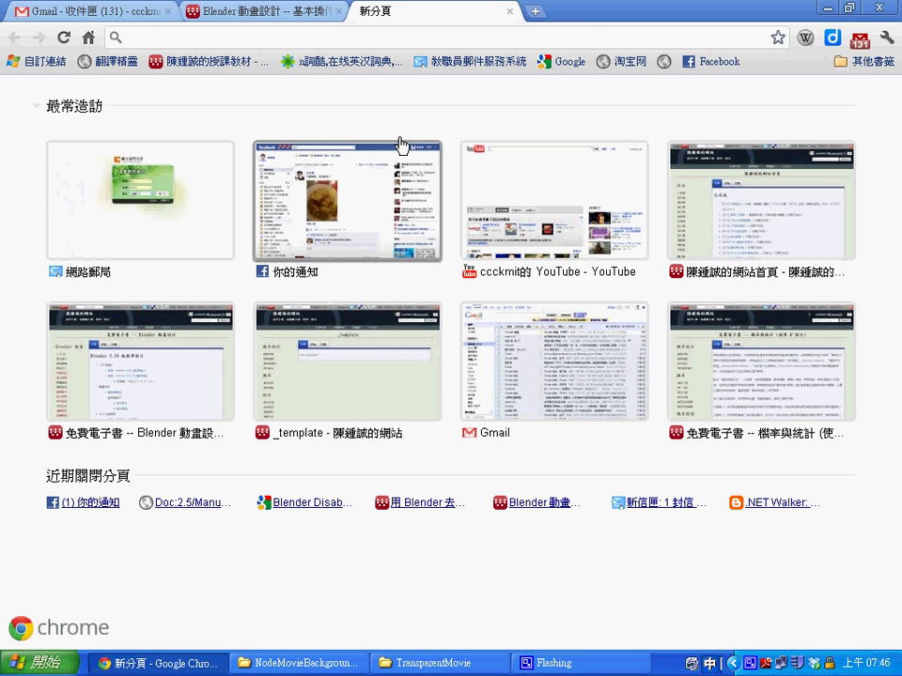
Search Google for 'Blender' from the Chrome address bar, dropping the autocompleted site
left_click(349, 41)
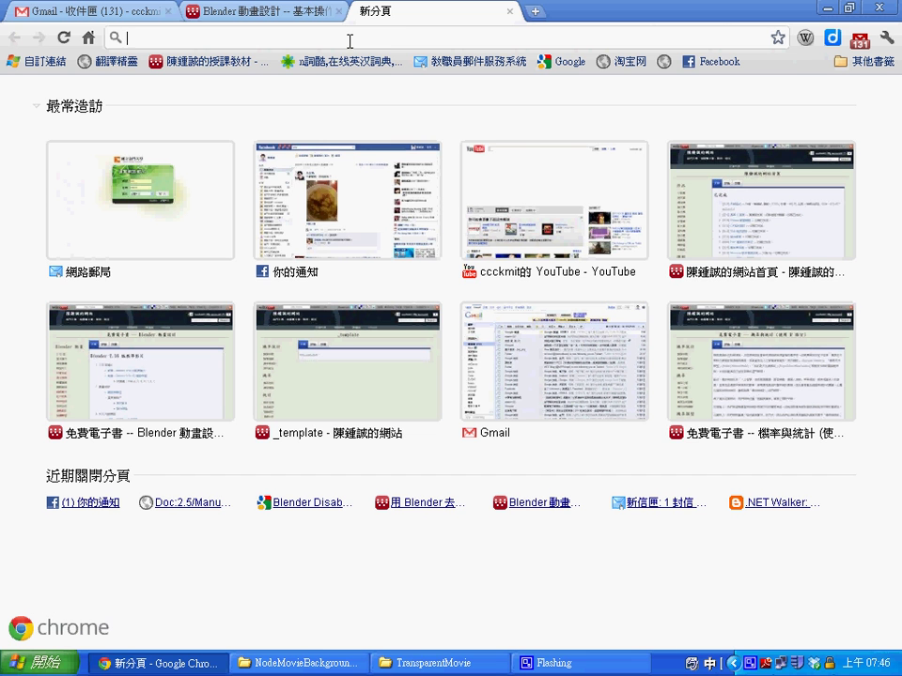
type("B")
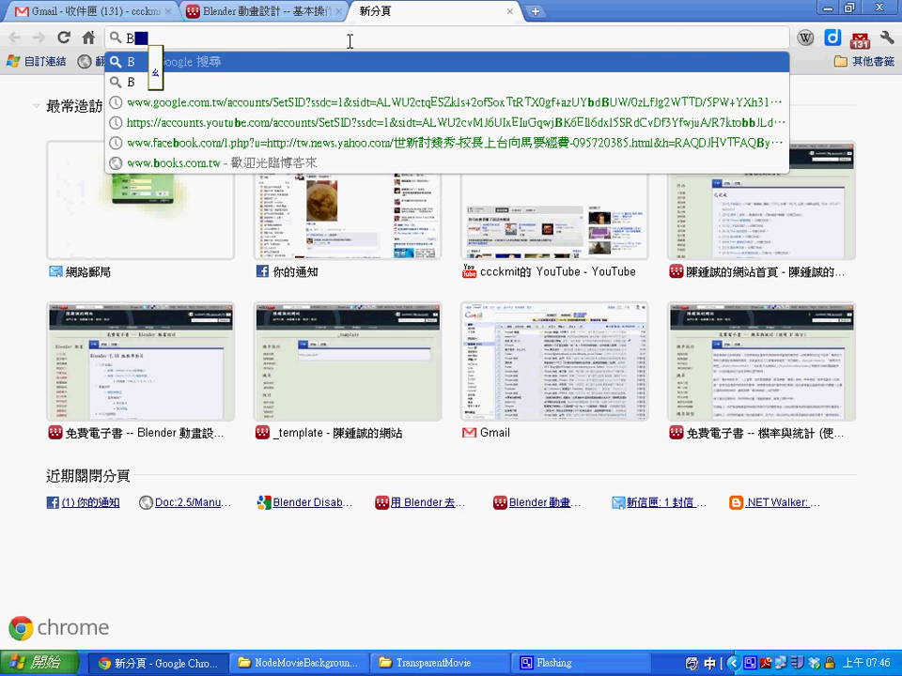
type("len")
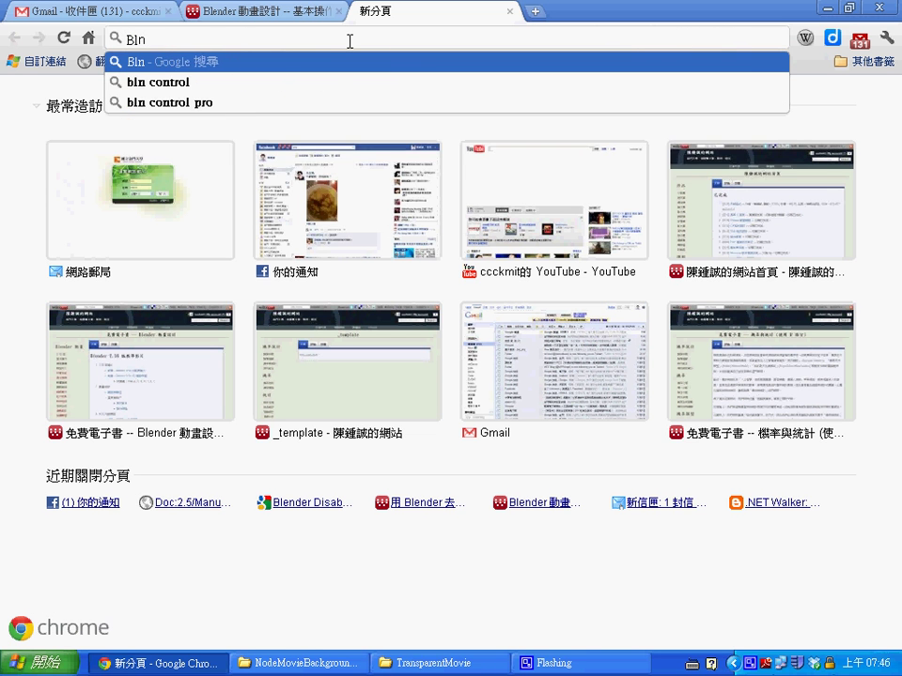
key("BackSpace")
type("f")
key("BackSpace")
type("en")
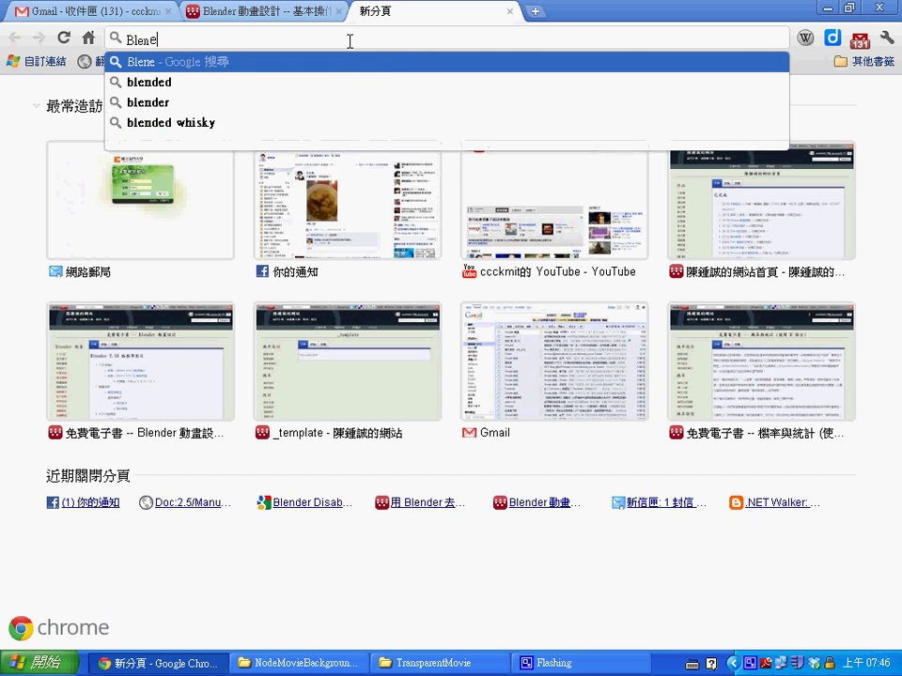
type("der")
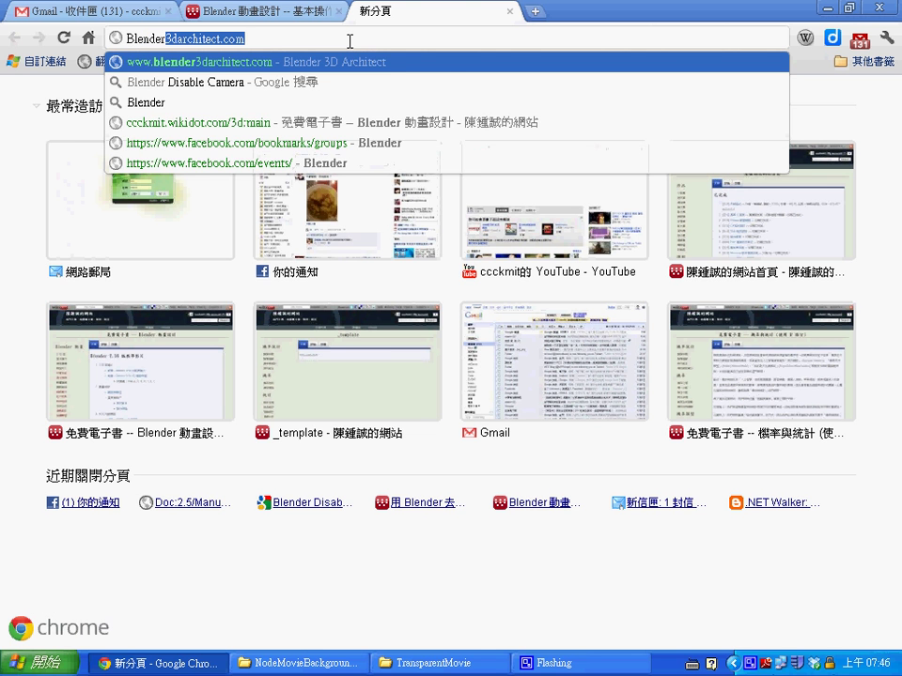
key("BackSpace")
key("Return")
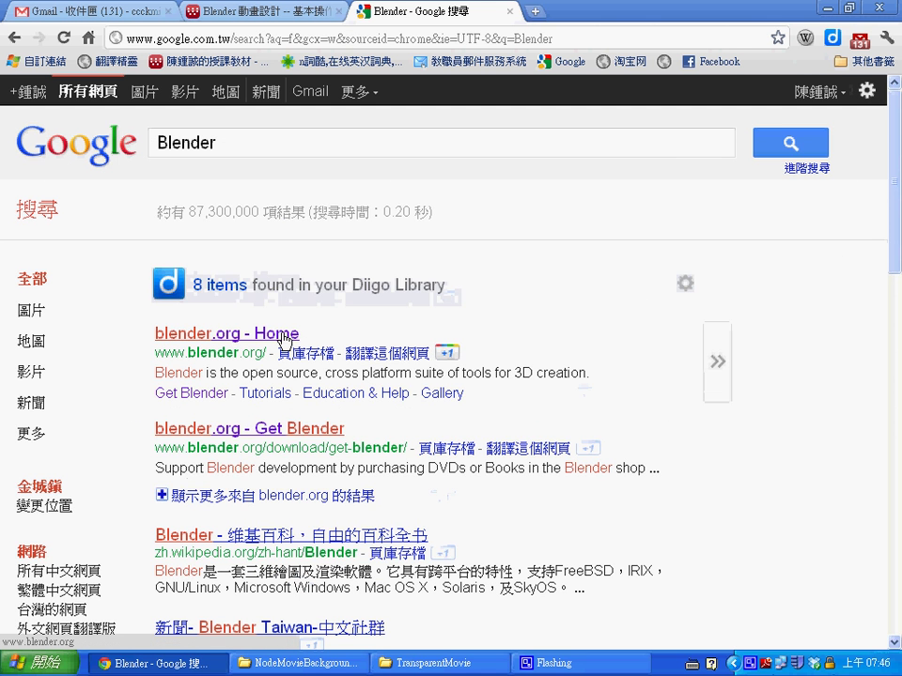
Go from blender.org to the download page and start, then discard, the Blender 2.59 Windows installer
left_click(284, 336)
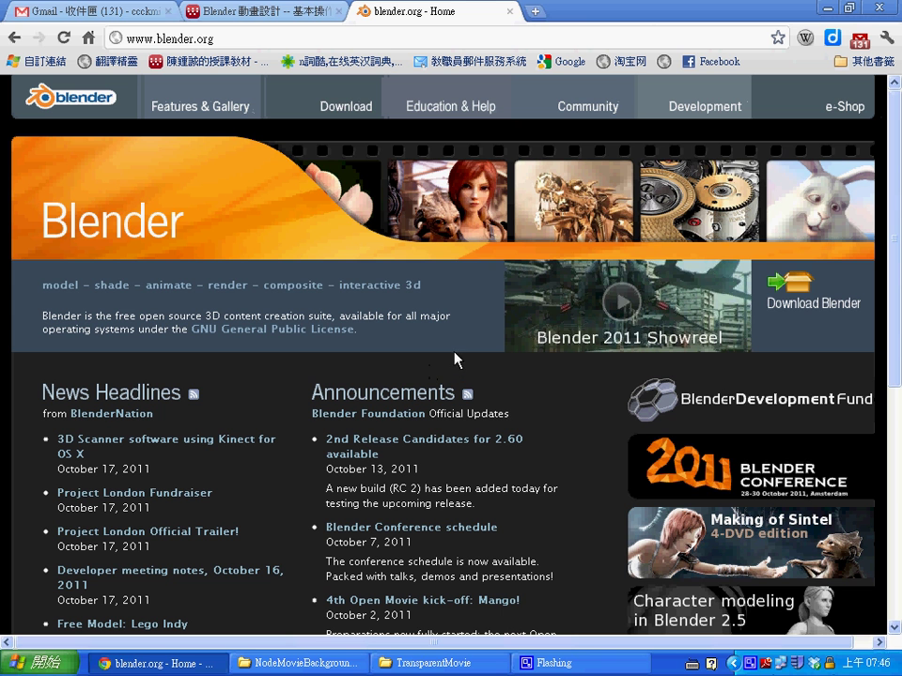
left_click(218, 44)
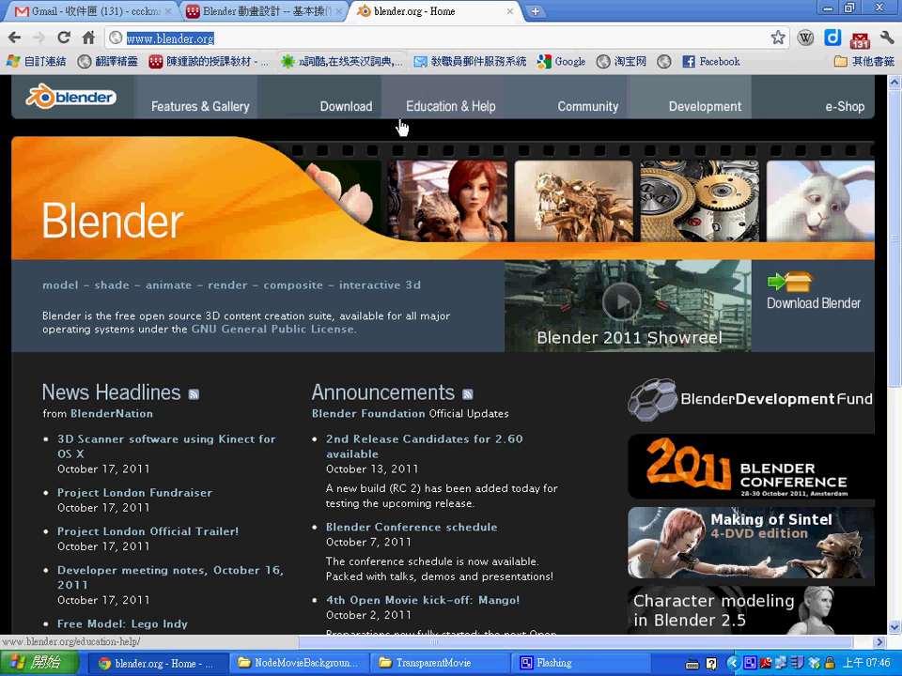
left_click(334, 111)
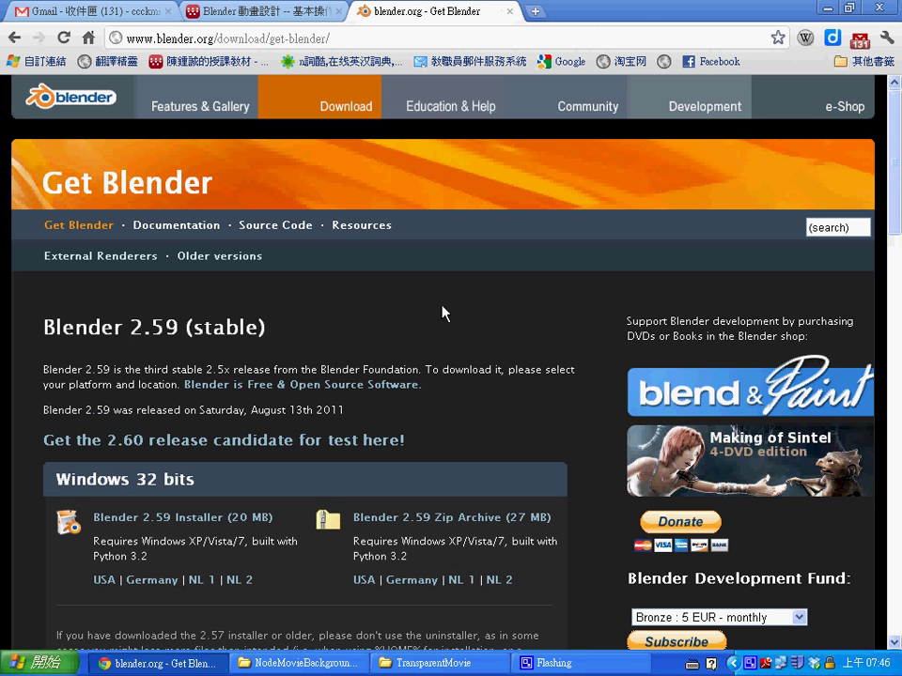
left_click_drag(305, 338, 44, 326)
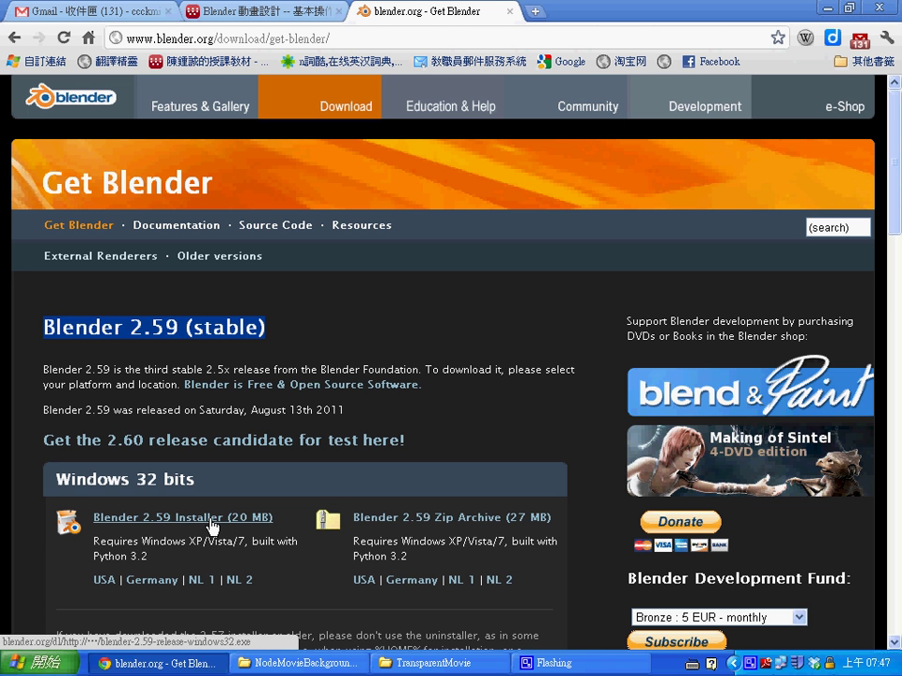
left_click(371, 515)
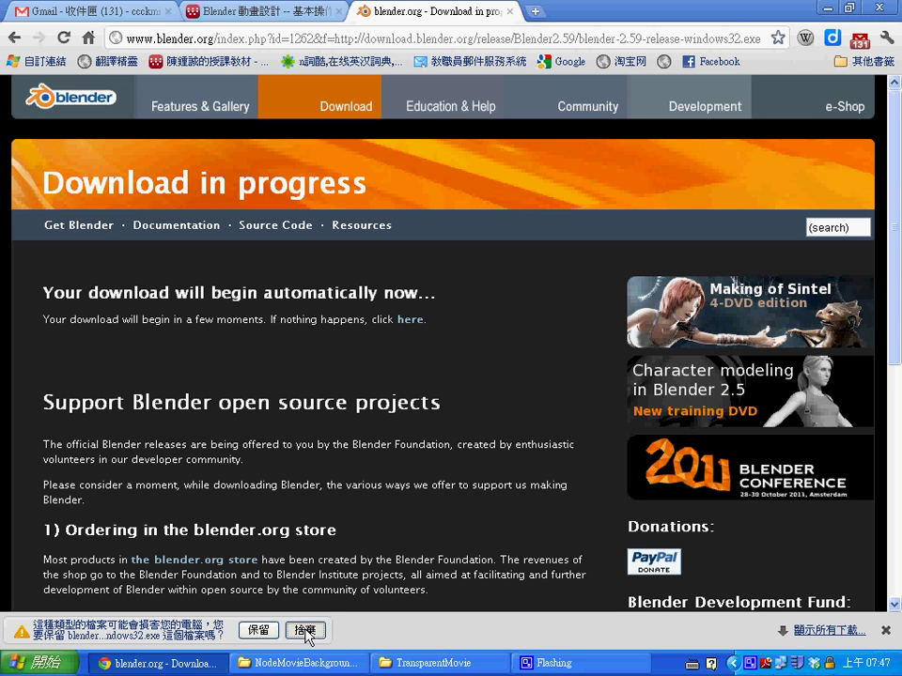
left_click(305, 629)
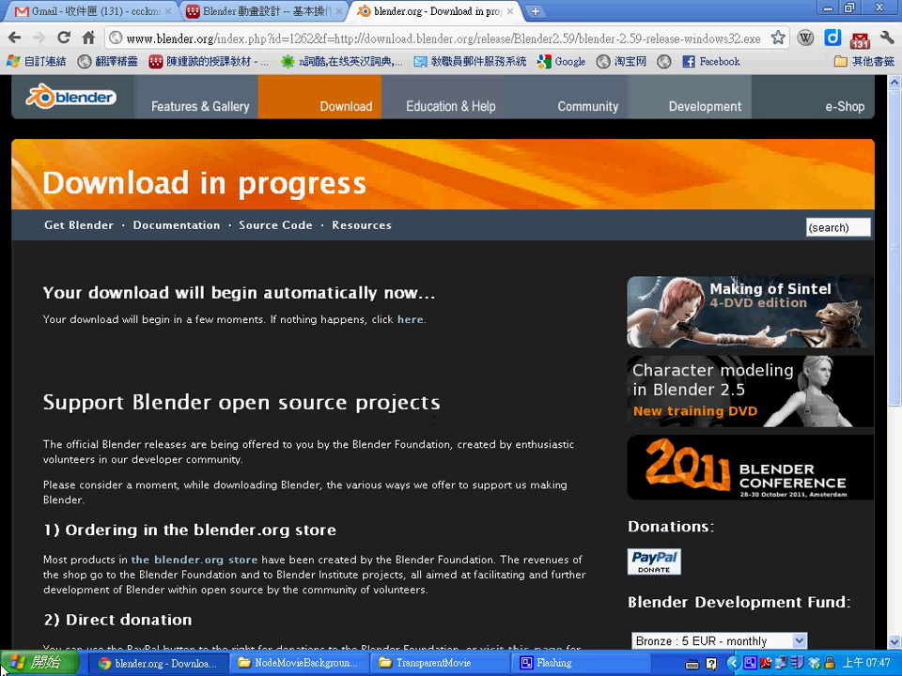
left_click(31, 662)
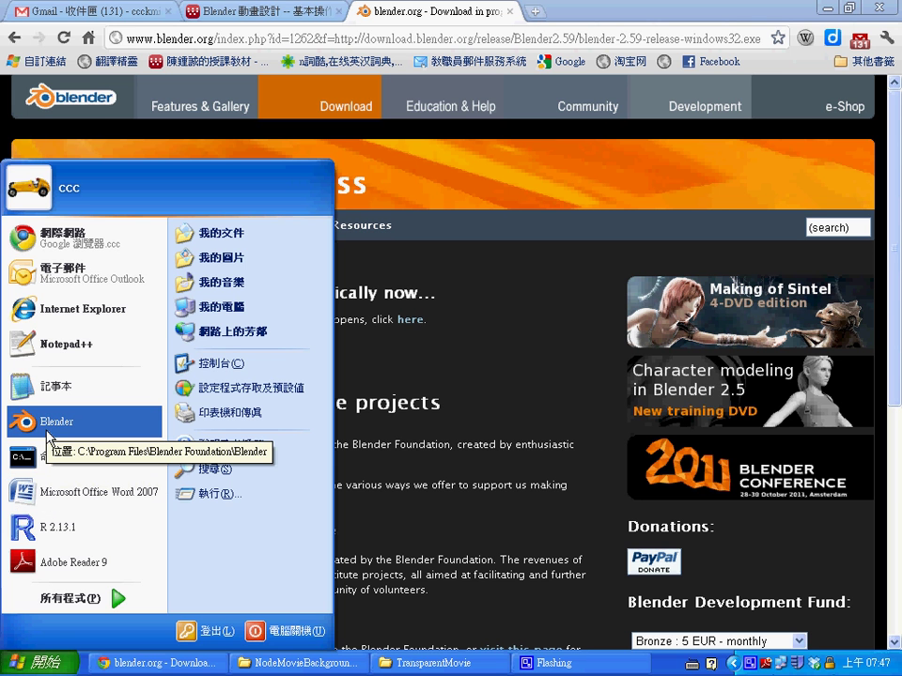
Launch Blender 2.59 from the Start menu
left_click(47, 430)
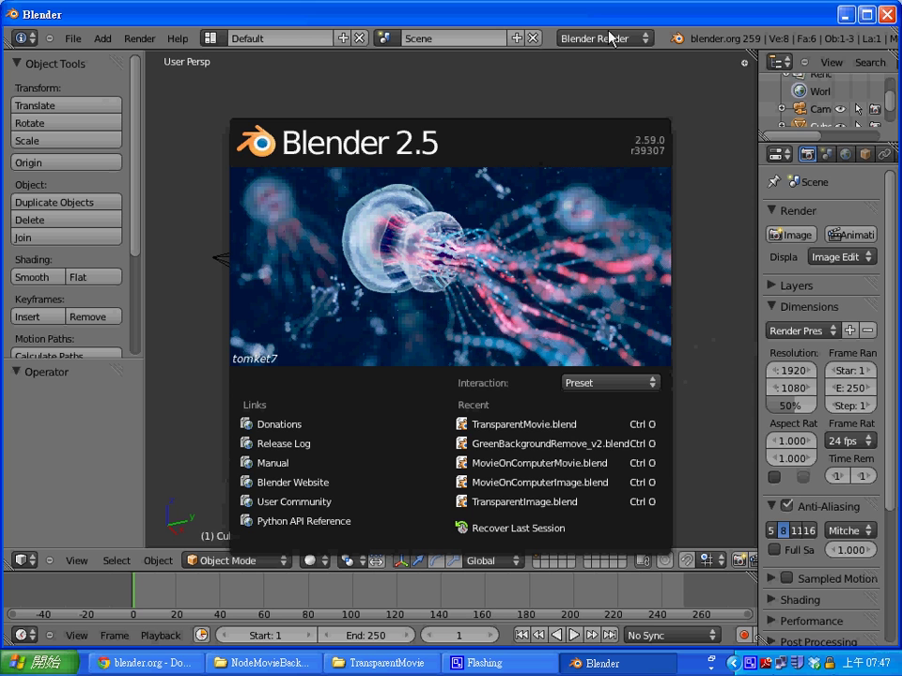
Close the splash screen, widen the tool shelf and right-hand panels, and select the lamp and camera
left_click(700, 207)
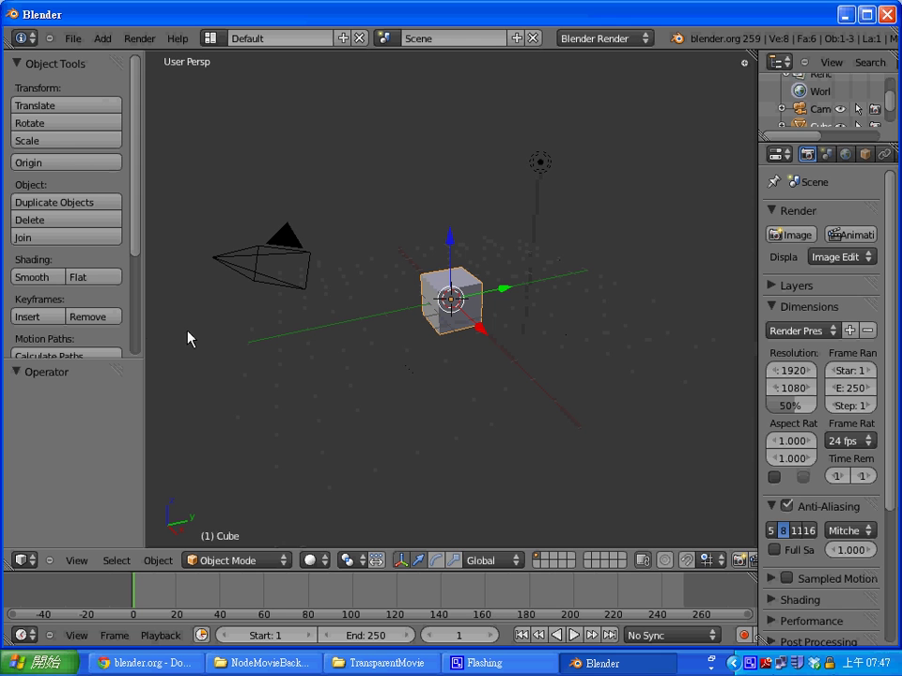
left_click_drag(140, 320, 173, 318)
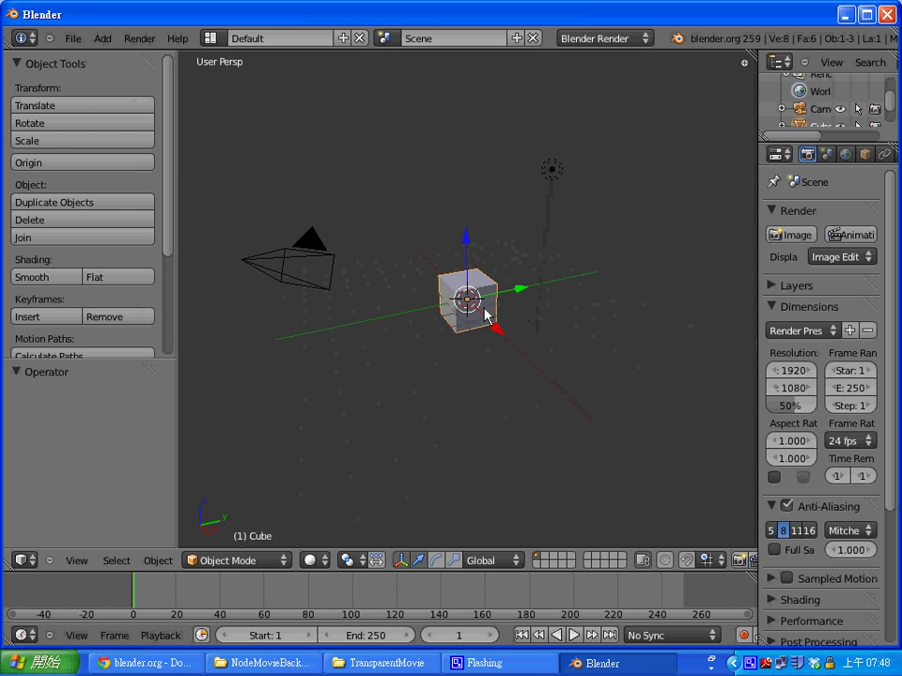
right_click(554, 173)
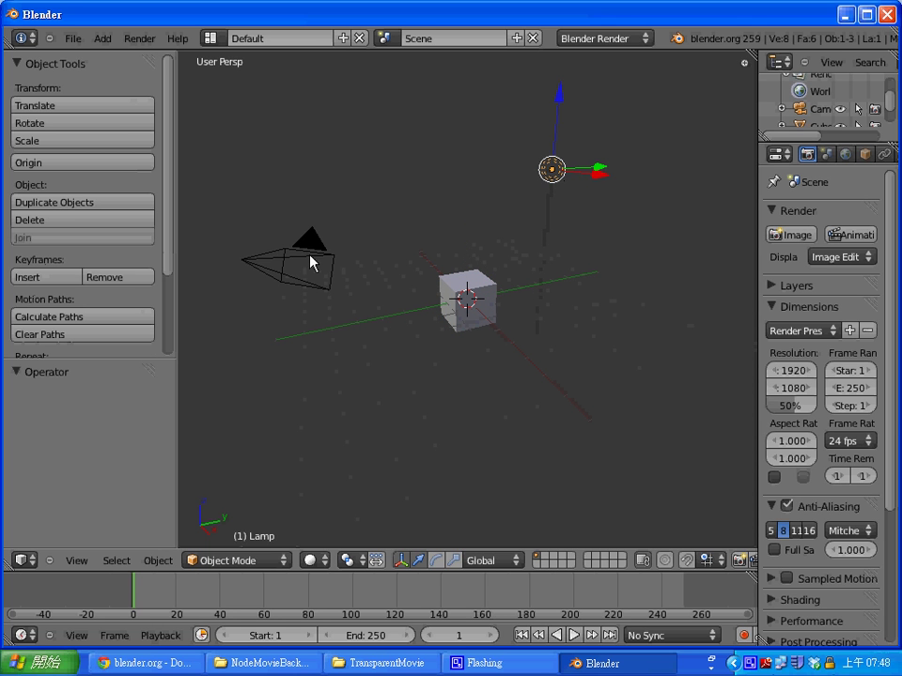
right_click(300, 261)
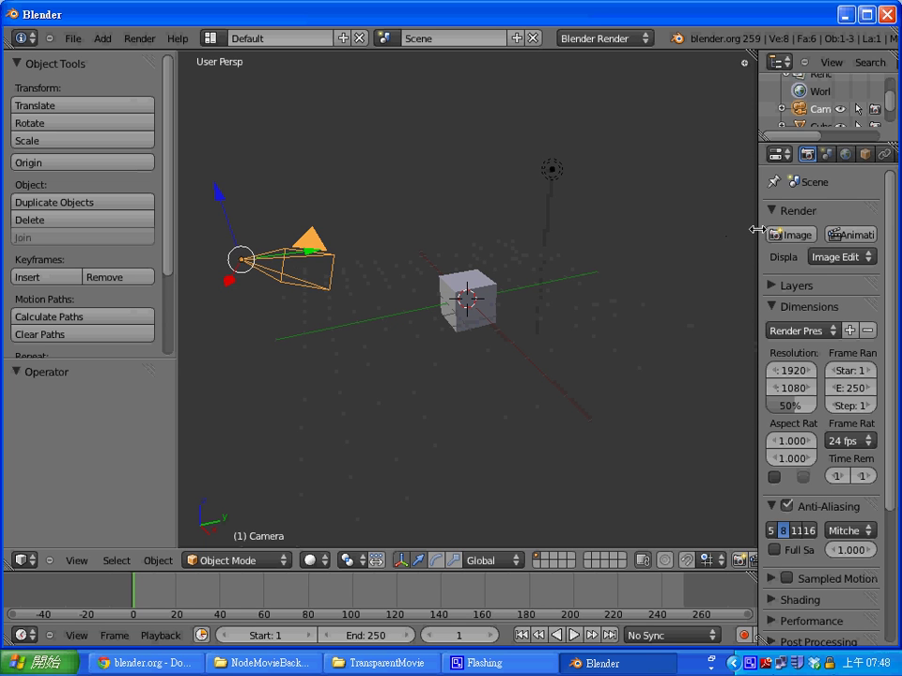
mouse_move(758, 231)
left_mouse_down()
mouse_move(582, 229)
mouse_move(596, 228)
left_mouse_up()
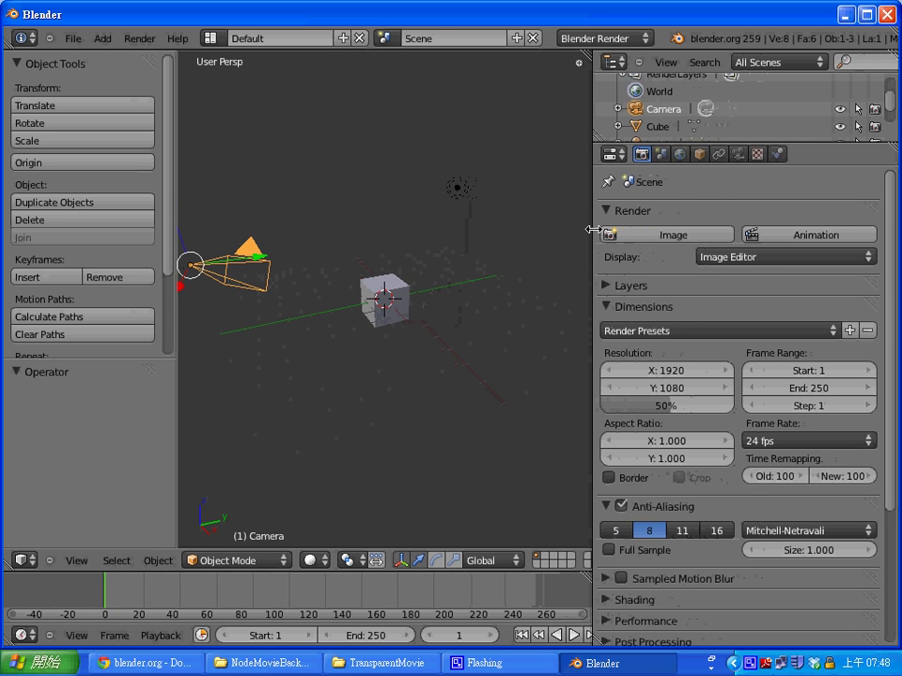
Make the Outliner taller and keep the upper area as Outliner and the lower as Properties
left_click_drag(828, 143, 826, 249)
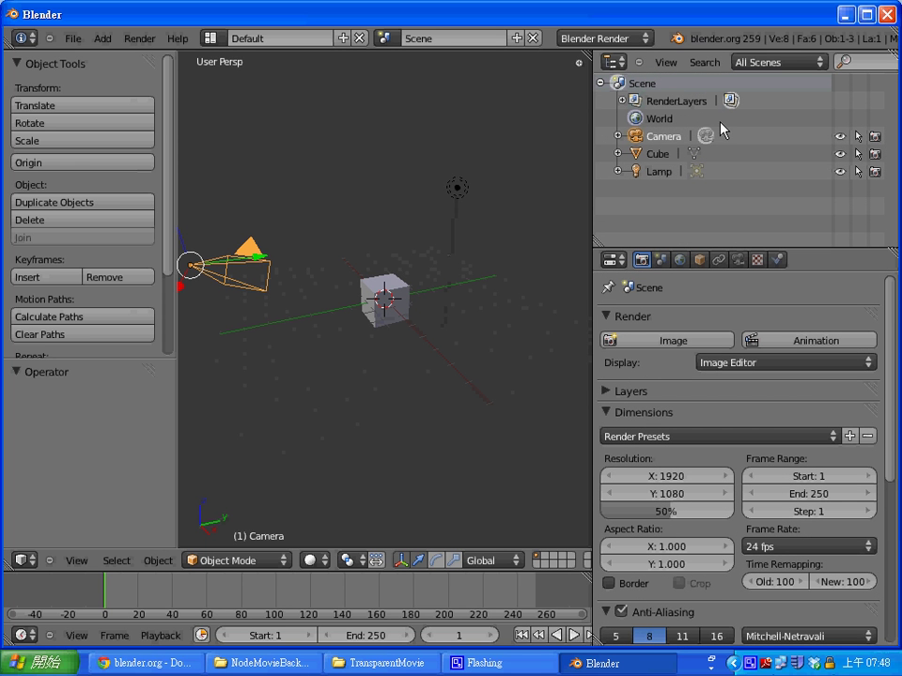
left_click(616, 62)
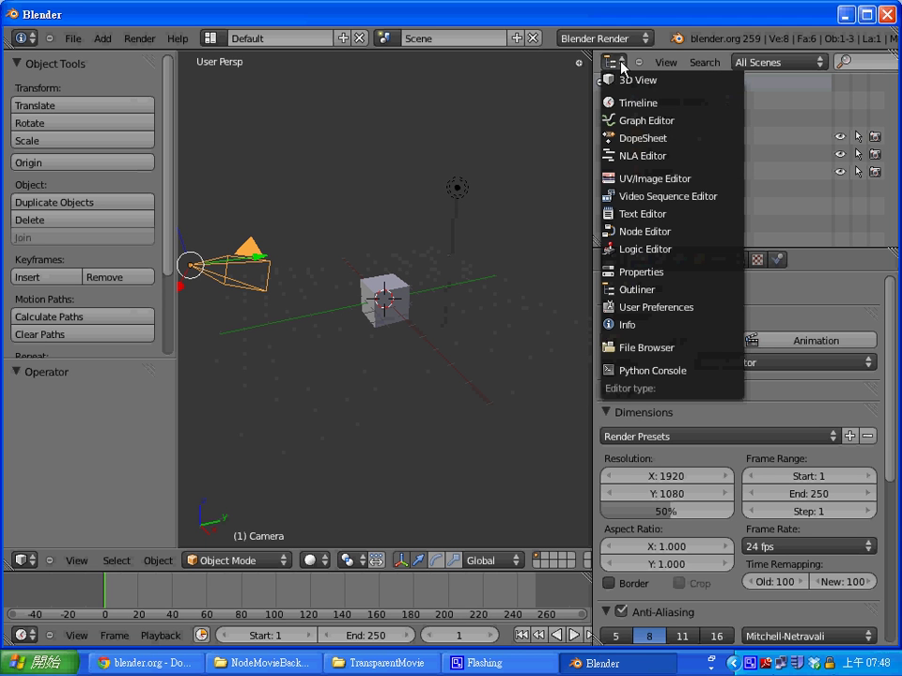
left_click(684, 301)
left_click(529, 281)
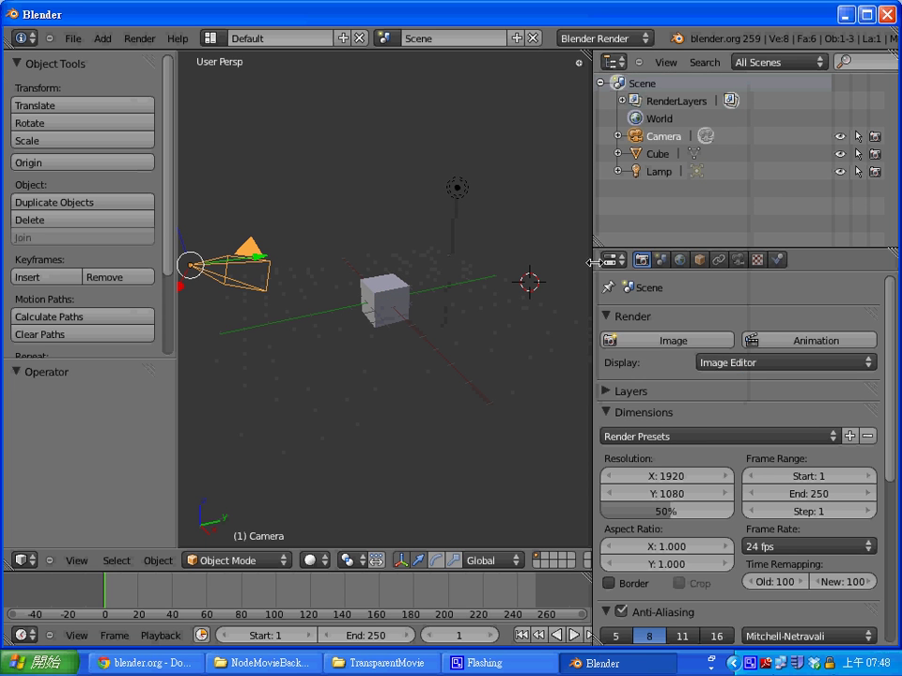
left_click(612, 259)
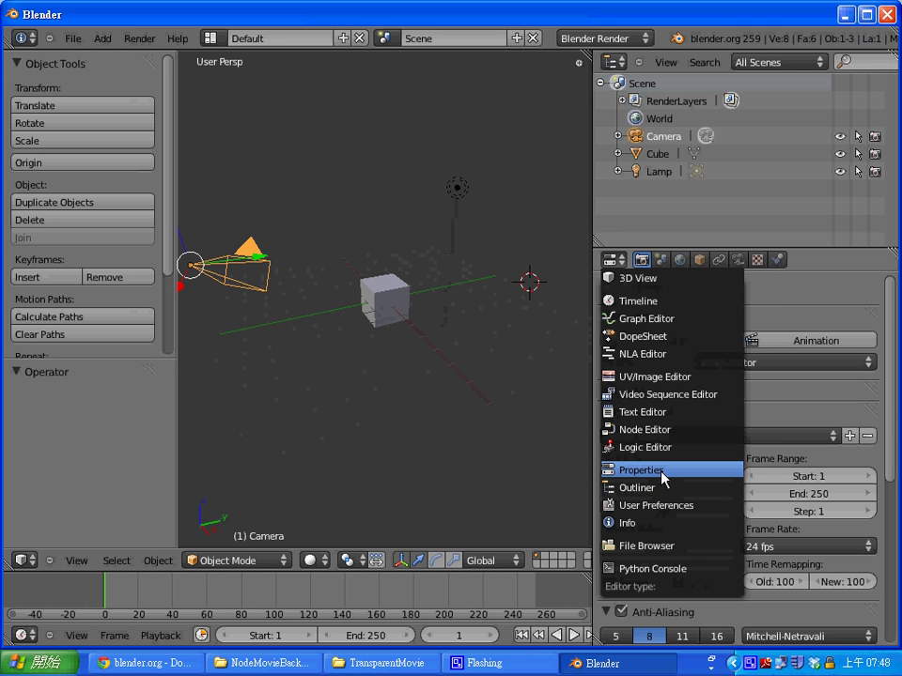
left_click(606, 478)
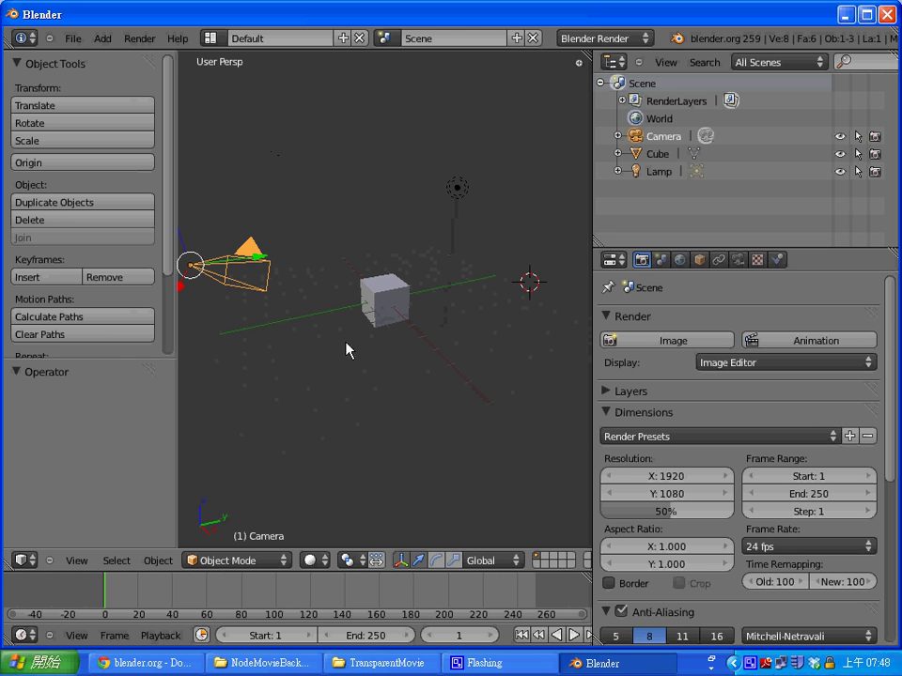
Select the cube and widen the 3D view
right_click(395, 298)
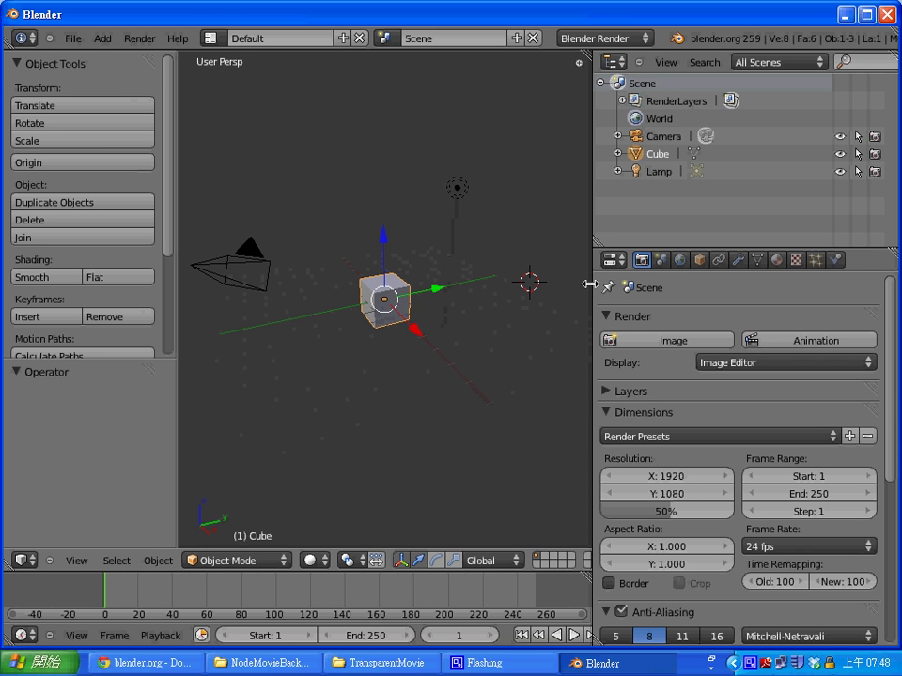
left_click_drag(590, 284, 635, 287)
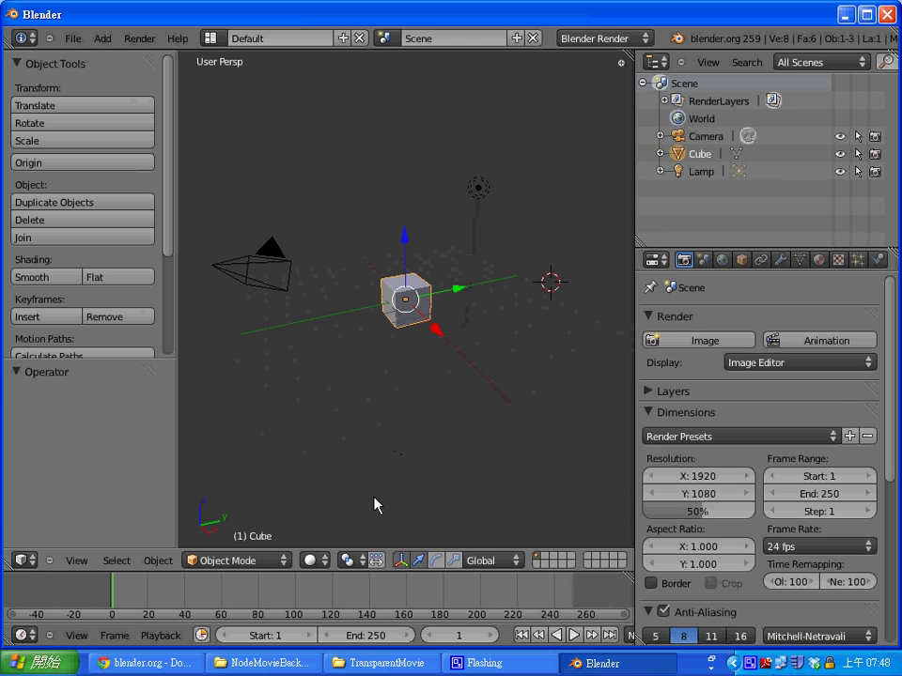
left_click(265, 561)
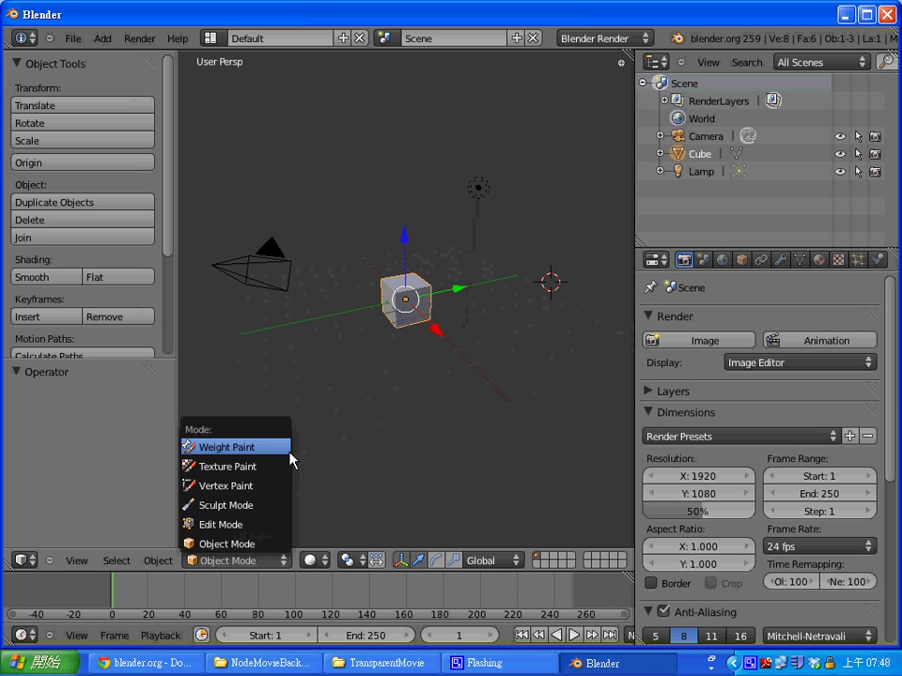
left_click(280, 563)
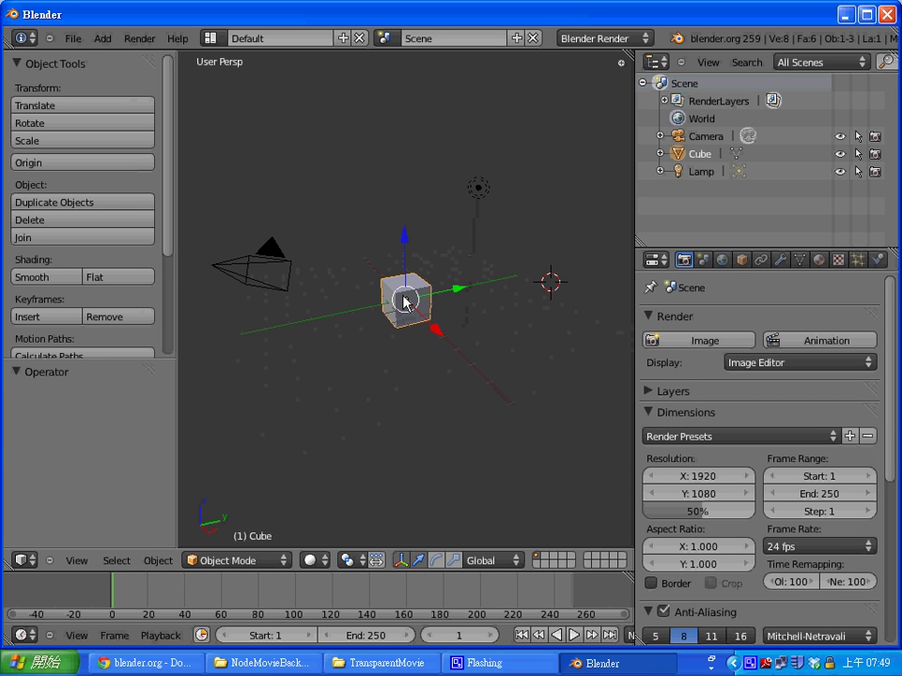
key("shift+d")
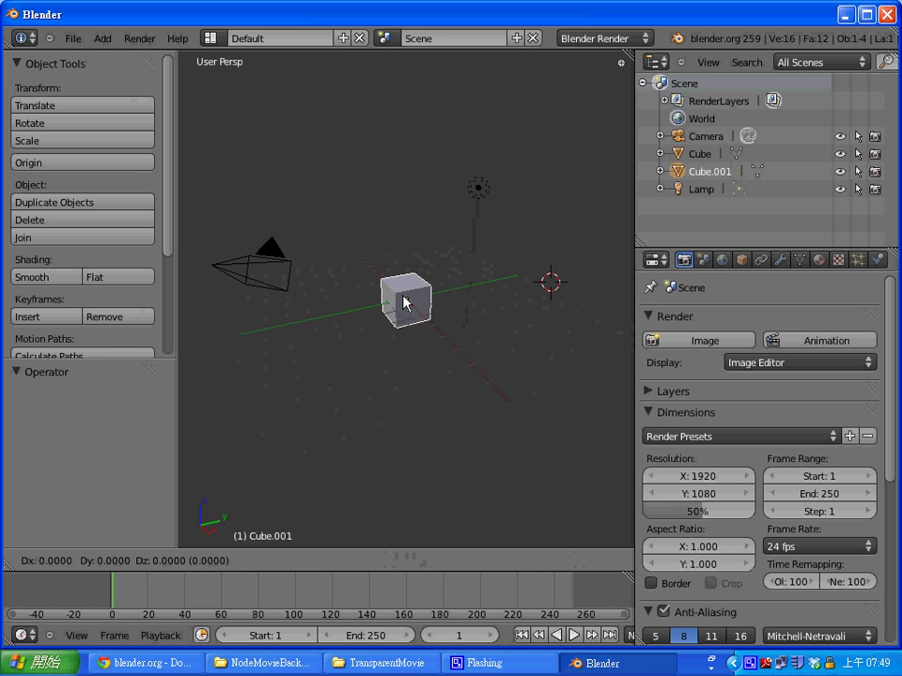
left_click(403, 235)
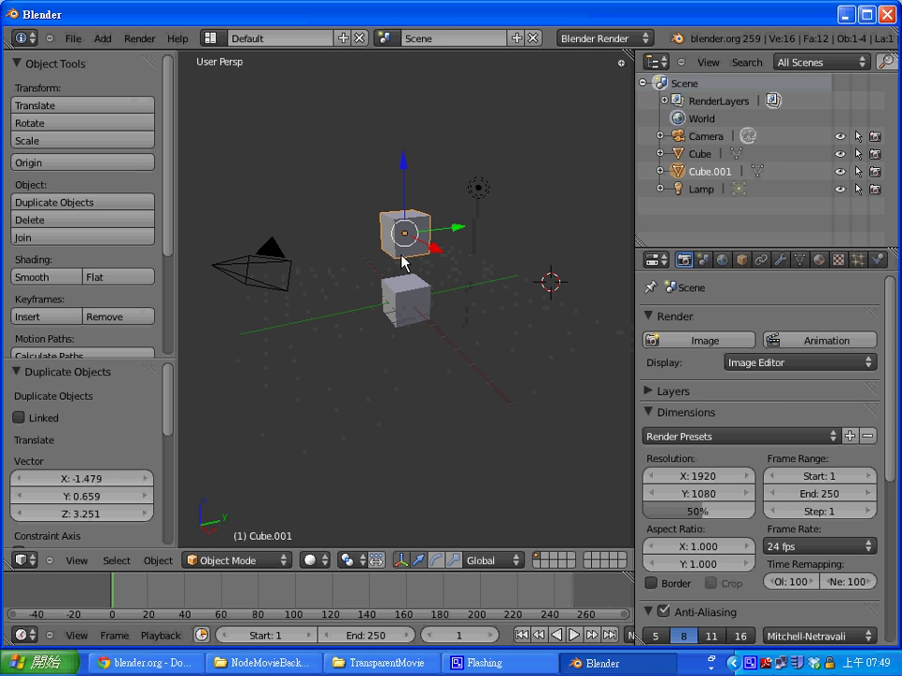
key("shift+d")
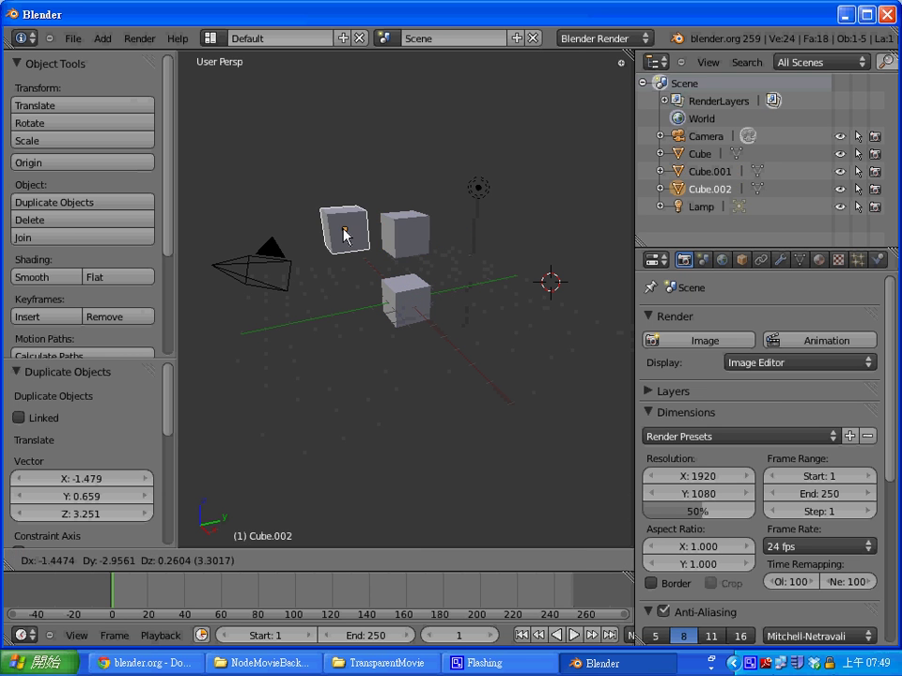
left_click(347, 237)
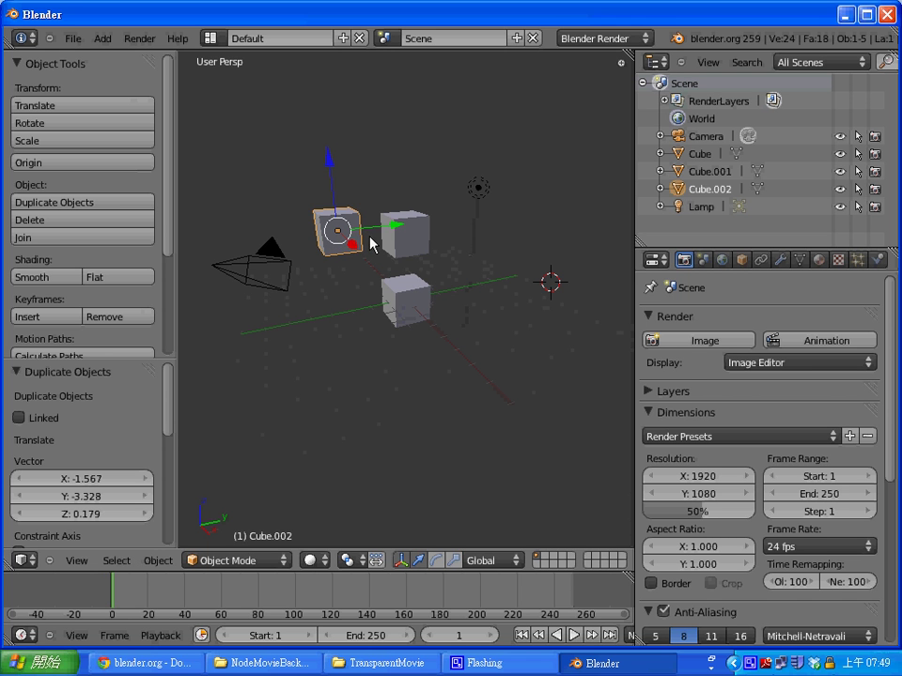
key("x")
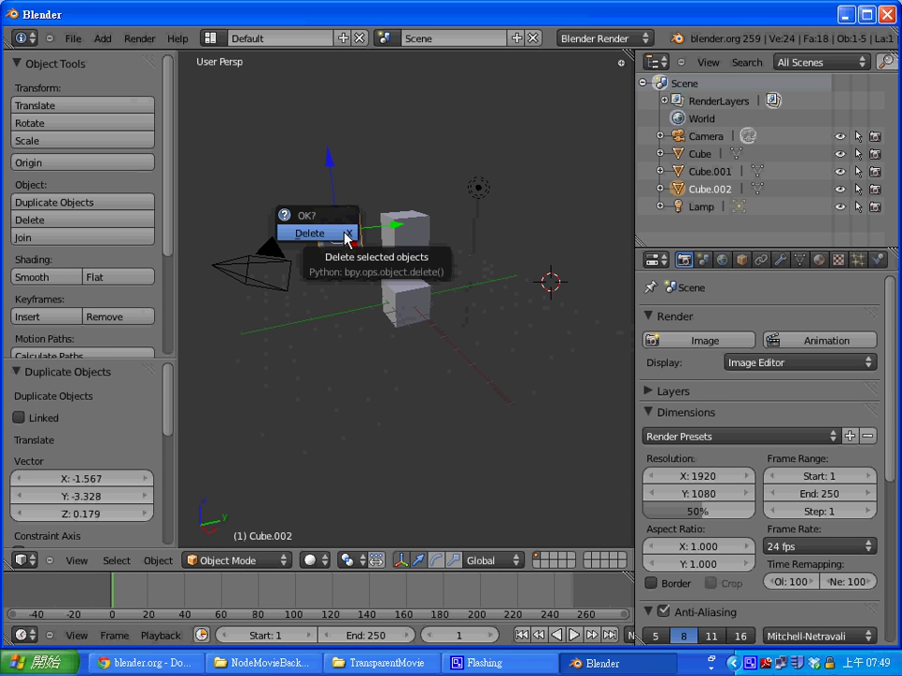
left_click(346, 235)
right_click(394, 235)
key("x")
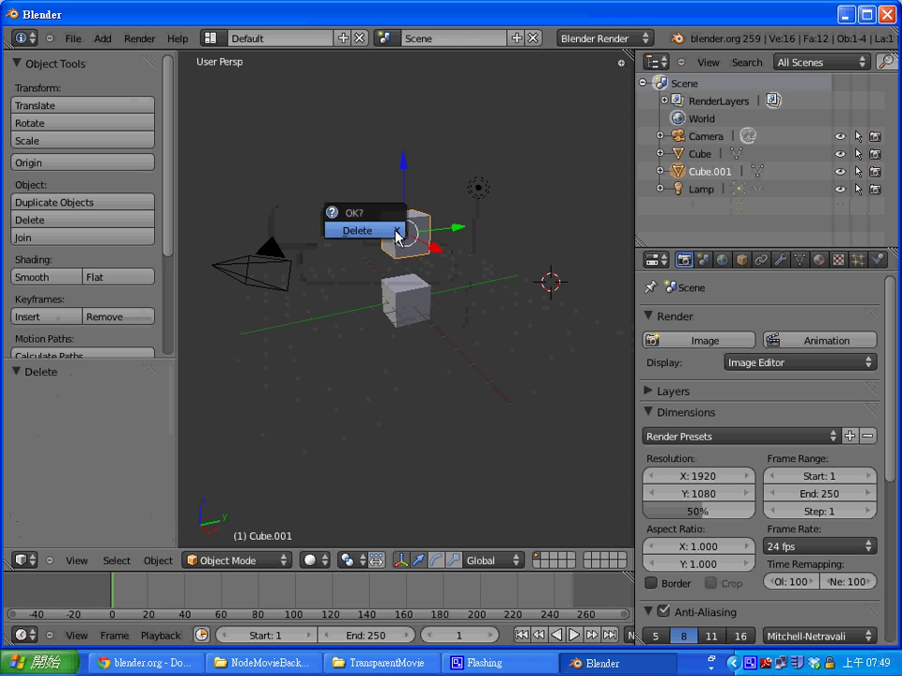
left_click(393, 233)
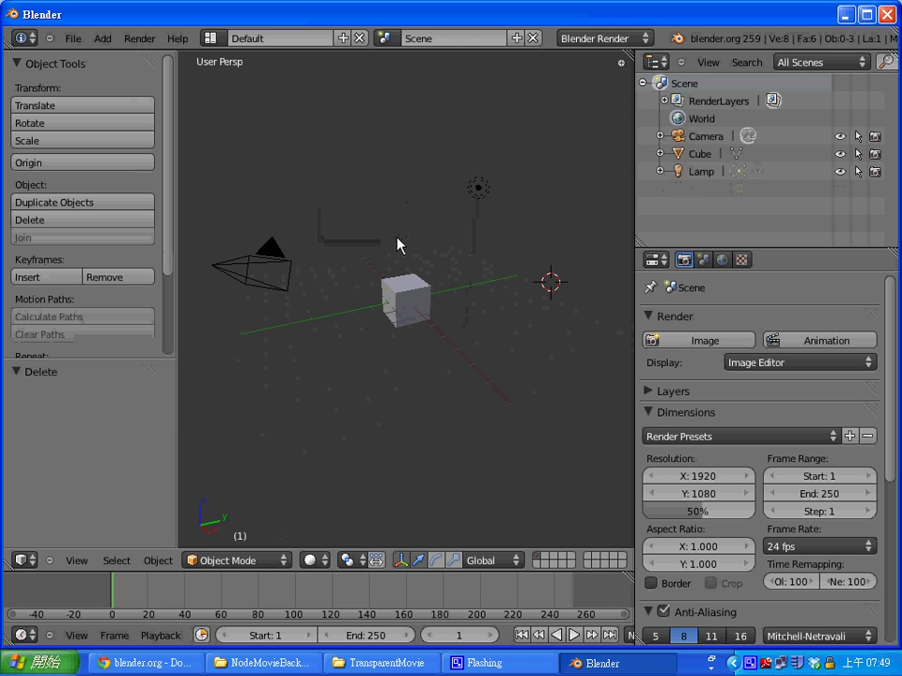
Select the cube and scale it to 0.878 of its size
right_click(422, 309)
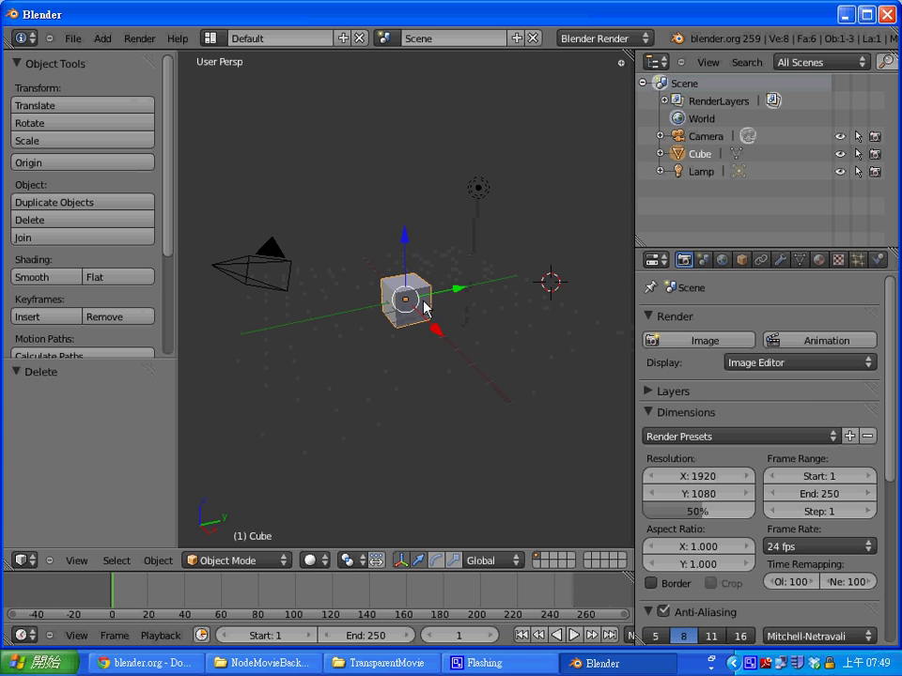
key("s")
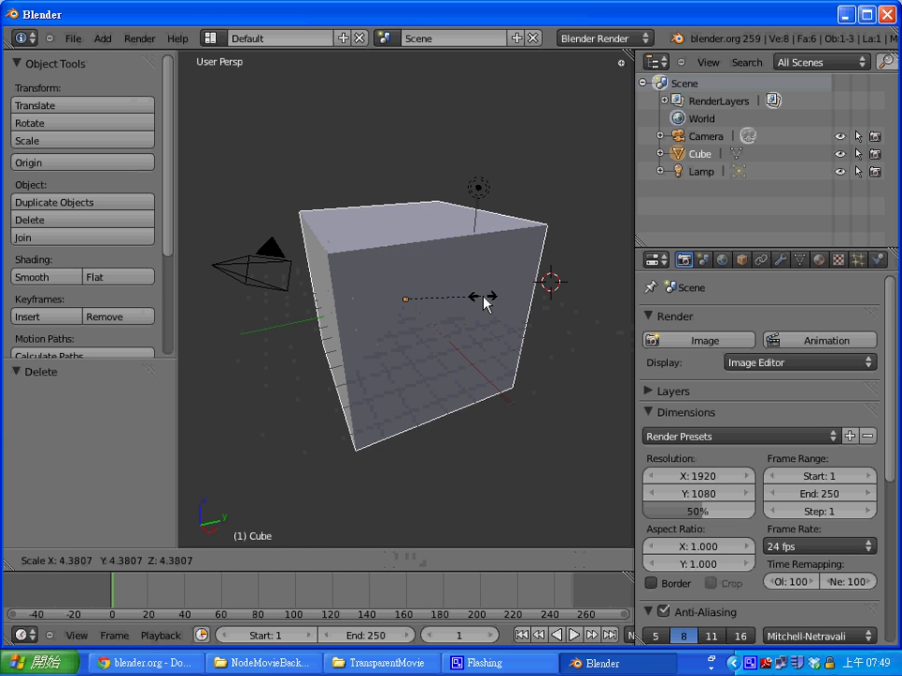
left_click(483, 299)
key("s")
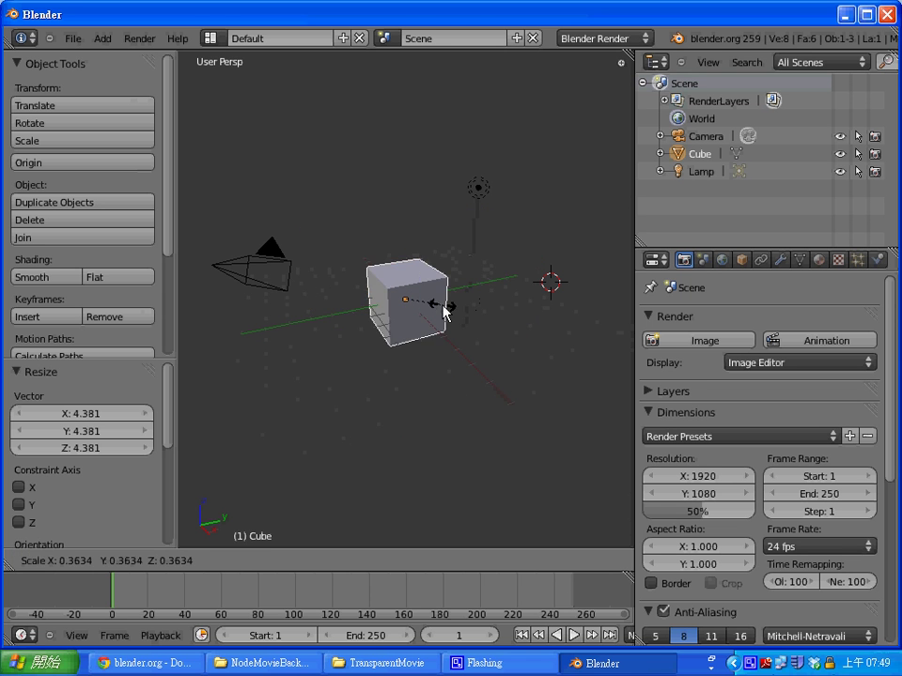
left_click(428, 307)
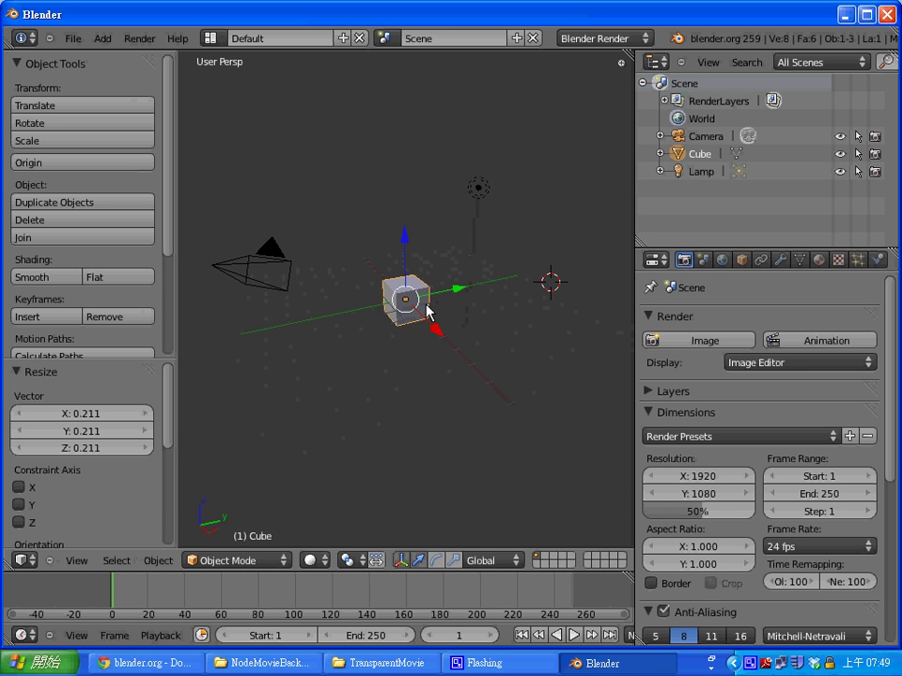
key("s")
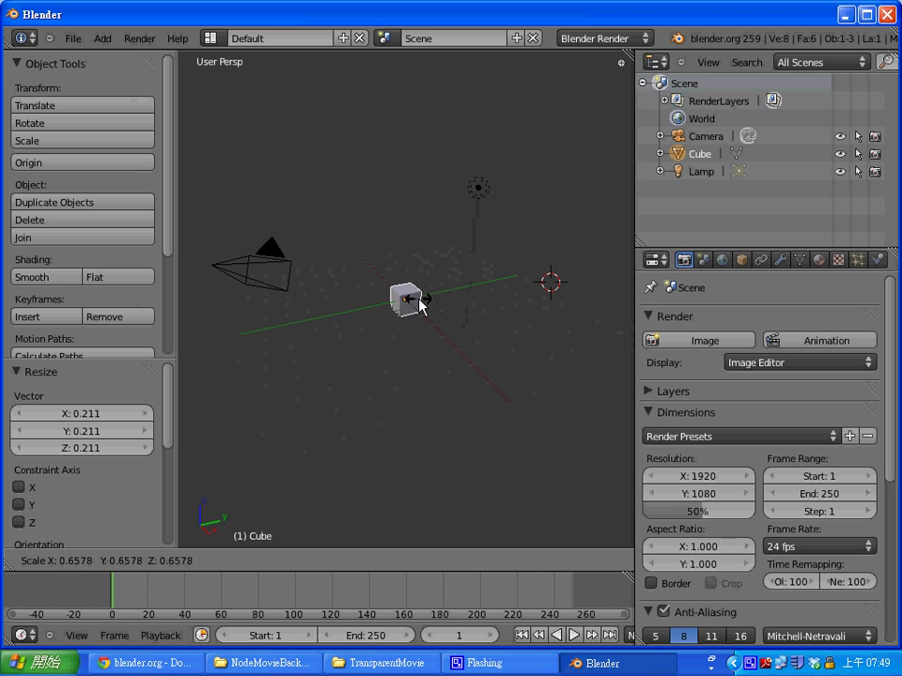
left_click(424, 298)
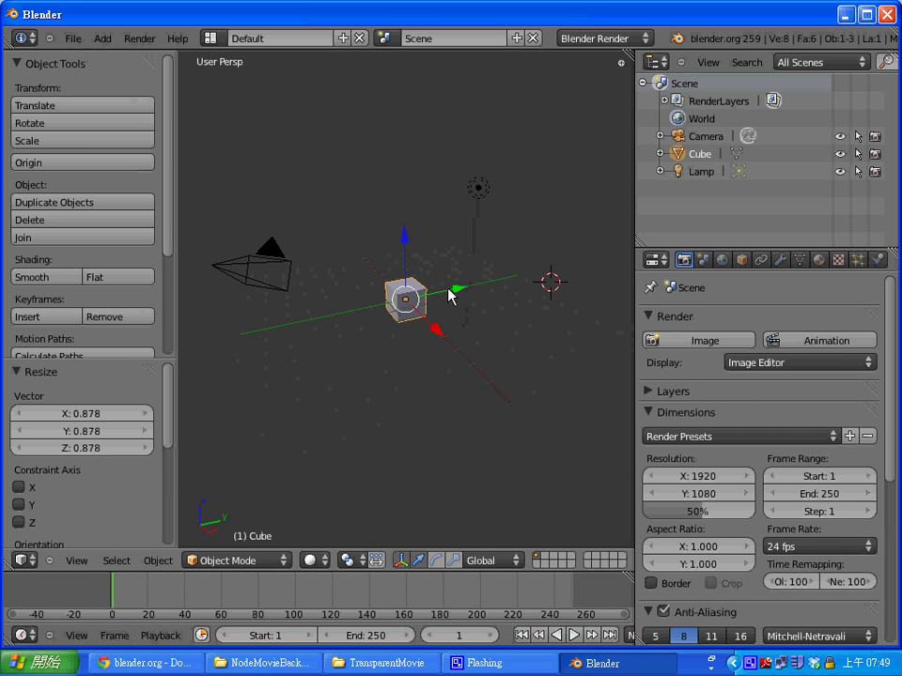
Try rotating the cube -75° and moving it, undoing each change to keep it at the origin
key("r")
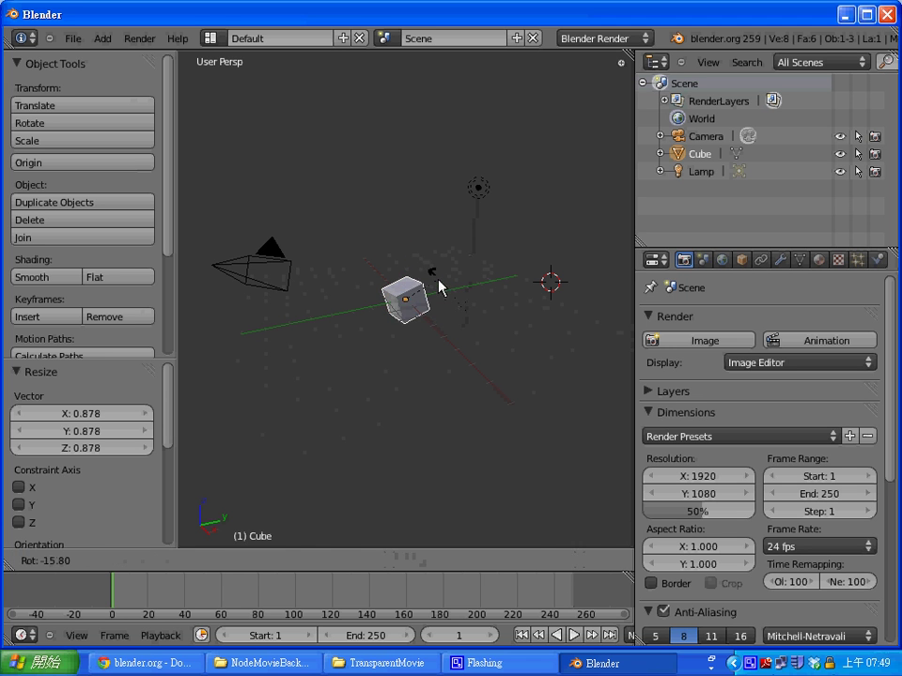
left_click(406, 278)
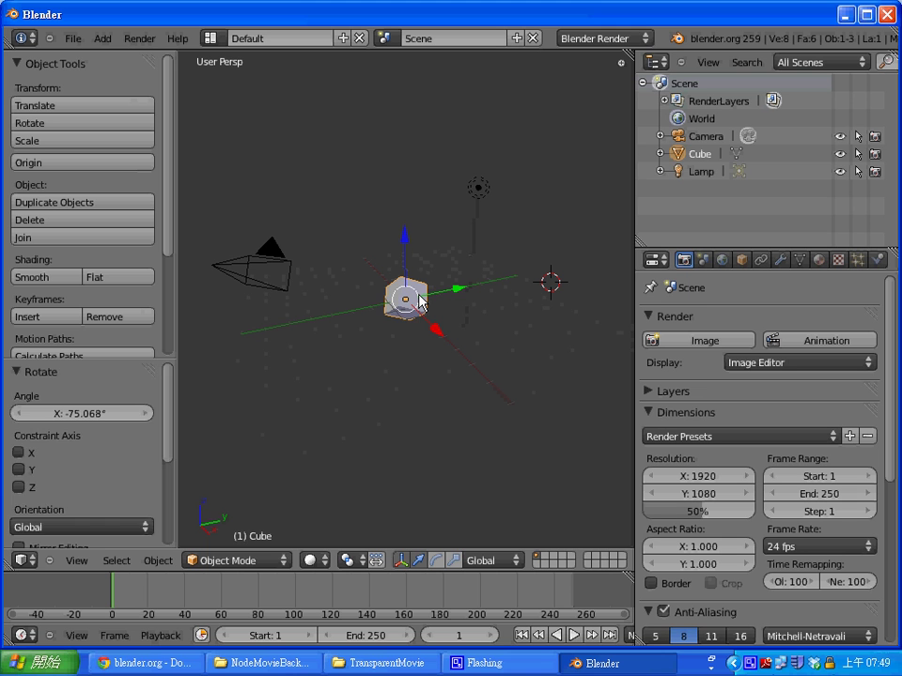
key("ctrl+z")
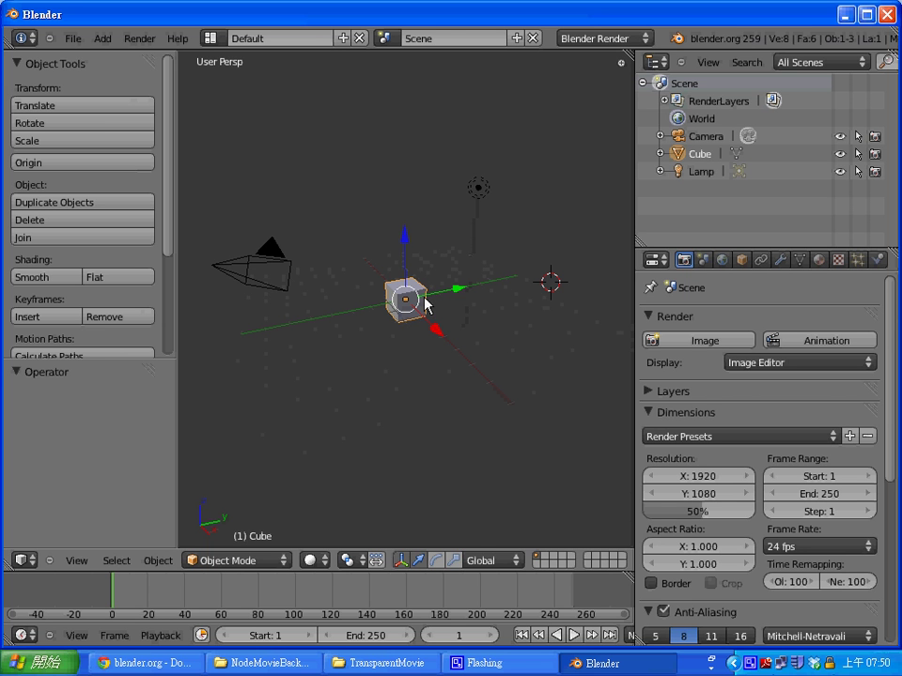
left_click_drag(424, 301, 486, 250)
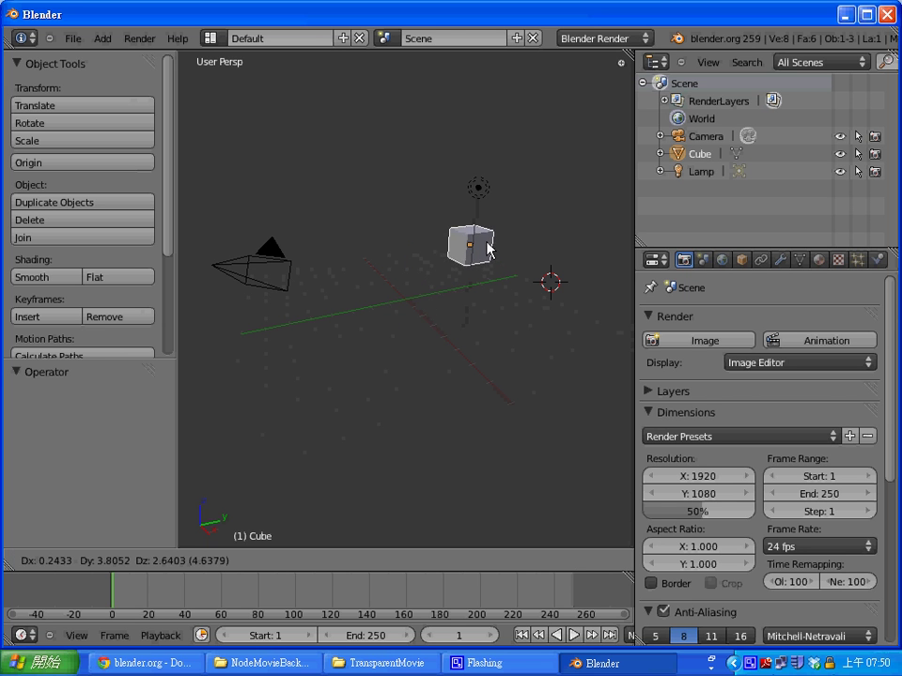
mouse_move(487, 250)
left_mouse_down()
mouse_move(467, 250)
mouse_move(507, 292)
left_mouse_up()
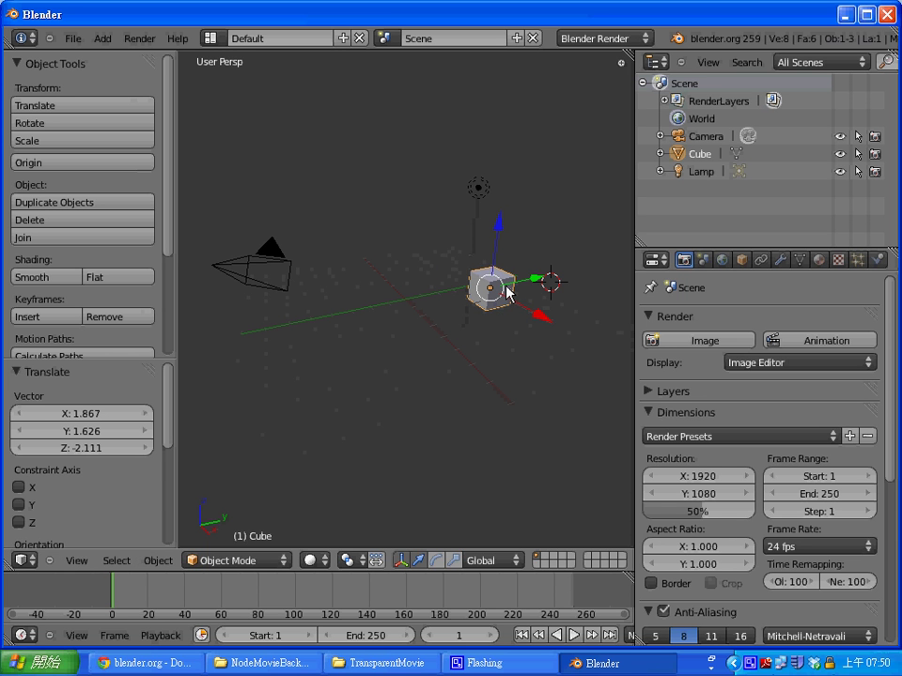
key("ctrl+z")
key("ctrl+z")
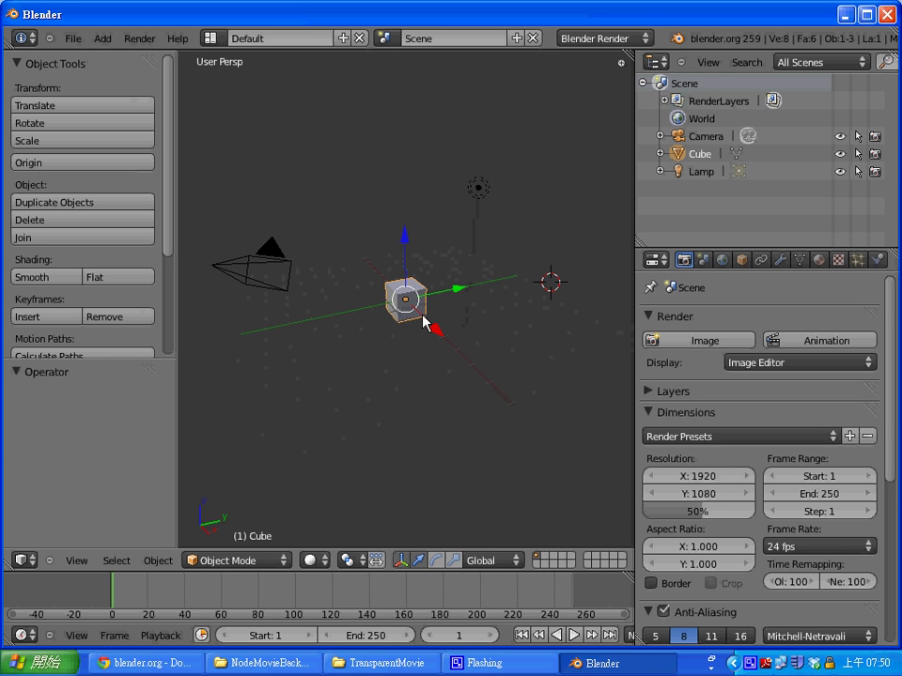
mouse_move(430, 326)
left_mouse_down()
mouse_move(477, 373)
mouse_move(553, 336)
left_mouse_up()
key("alt+g")
Rotate the cube about the Y and X axes with the rotation manipulator
left_click(435, 560)
left_click_drag(435, 305, 425, 291)
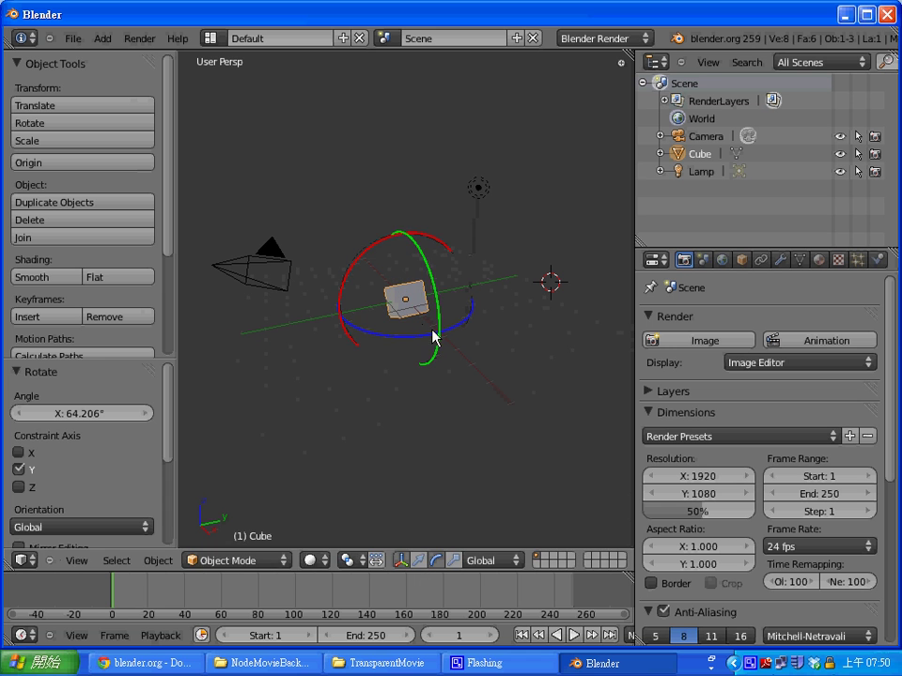
left_click_drag(363, 253, 347, 278)
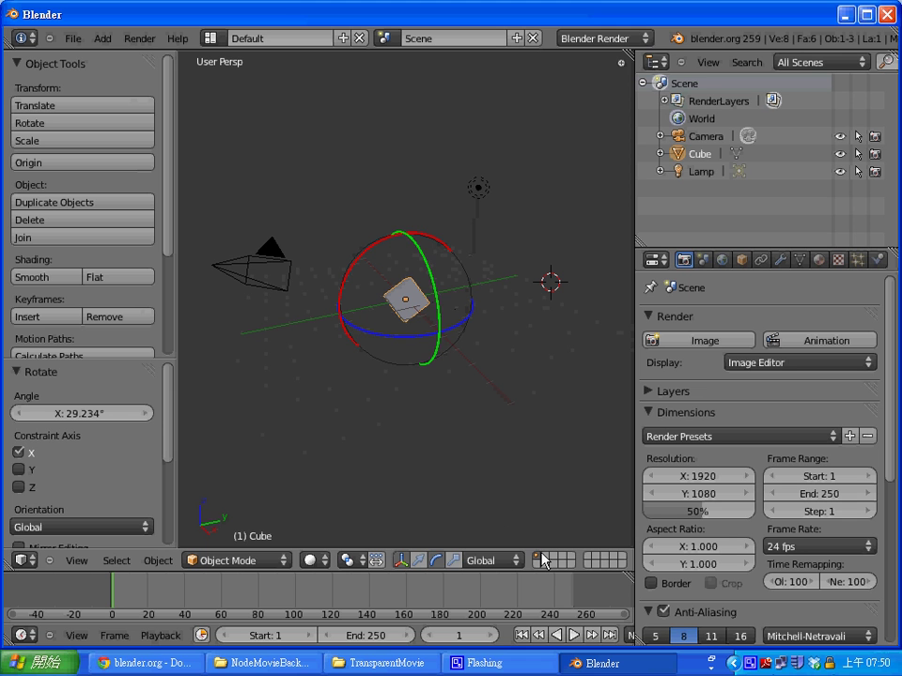
Try scaling the cube uniformly and along X and Z with the scale manipulator, undoing each
left_click(453, 560)
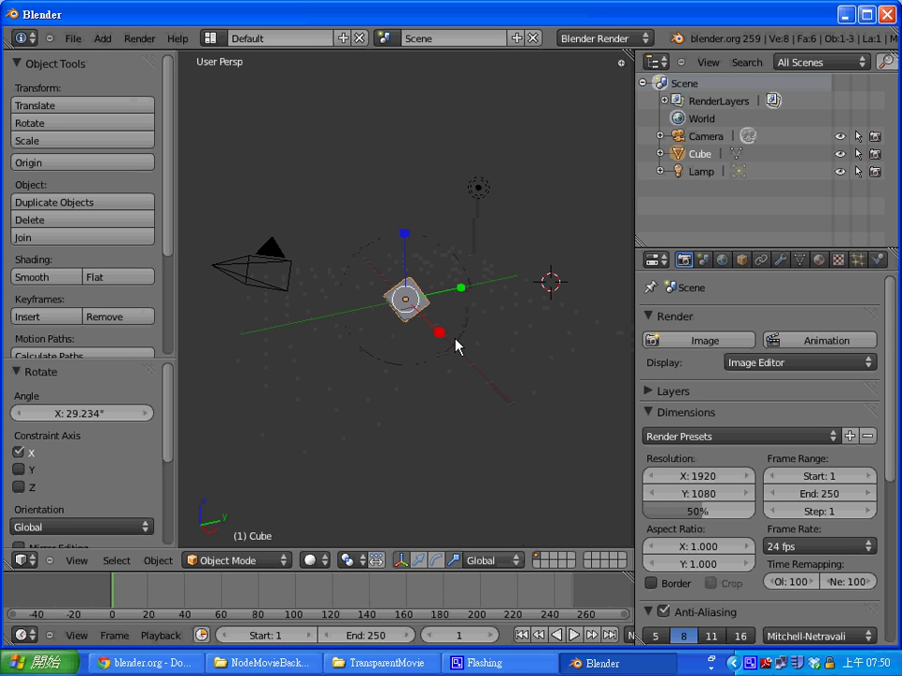
left_click(454, 560)
left_click_drag(445, 334, 419, 302)
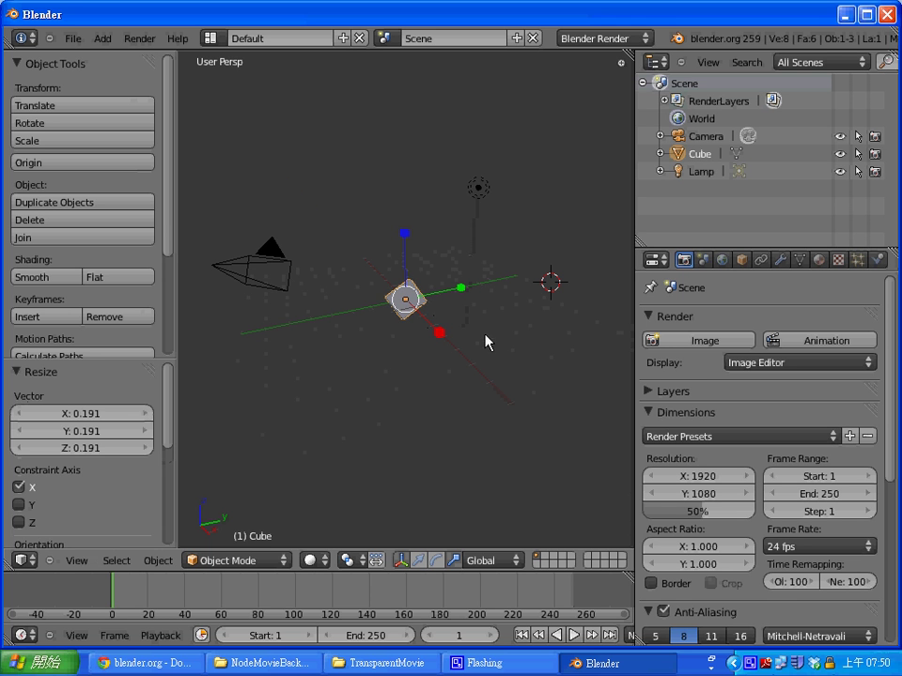
key("ctrl+z")
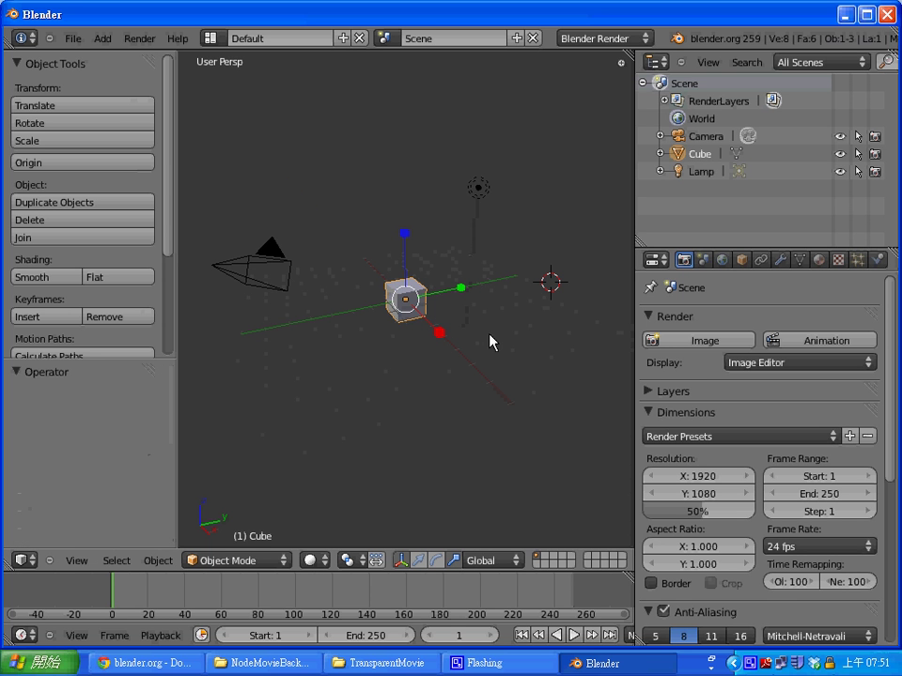
mouse_move(440, 334)
left_mouse_down()
mouse_move(418, 314)
mouse_move(428, 305)
mouse_move(441, 343)
mouse_move(543, 431)
mouse_move(488, 396)
mouse_move(447, 323)
mouse_move(442, 294)
mouse_move(423, 302)
left_mouse_up()
left_click_drag(405, 234, 405, 285)
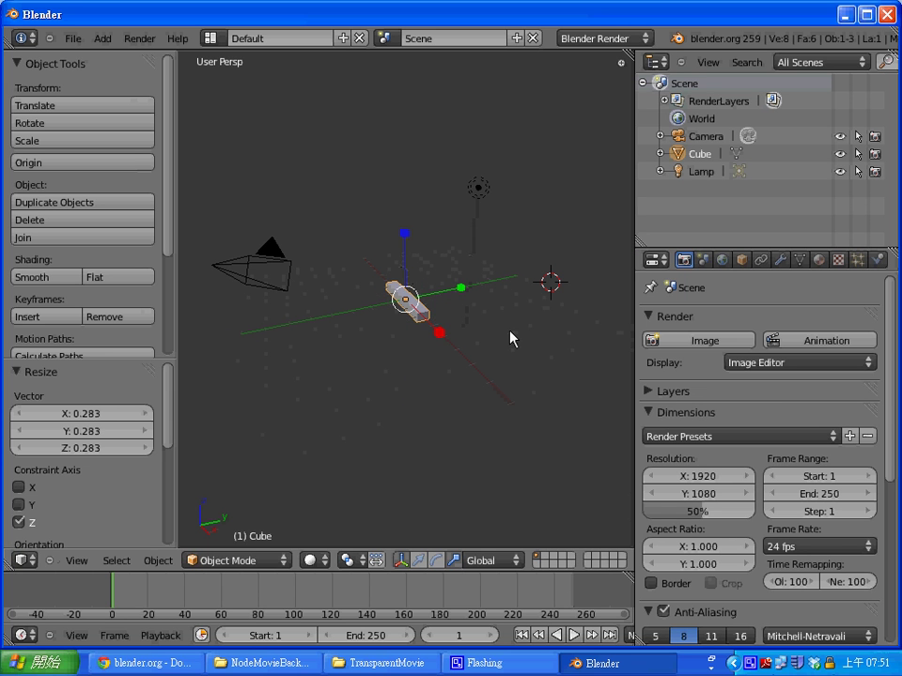
key("ctrl+z")
key("ctrl+z")
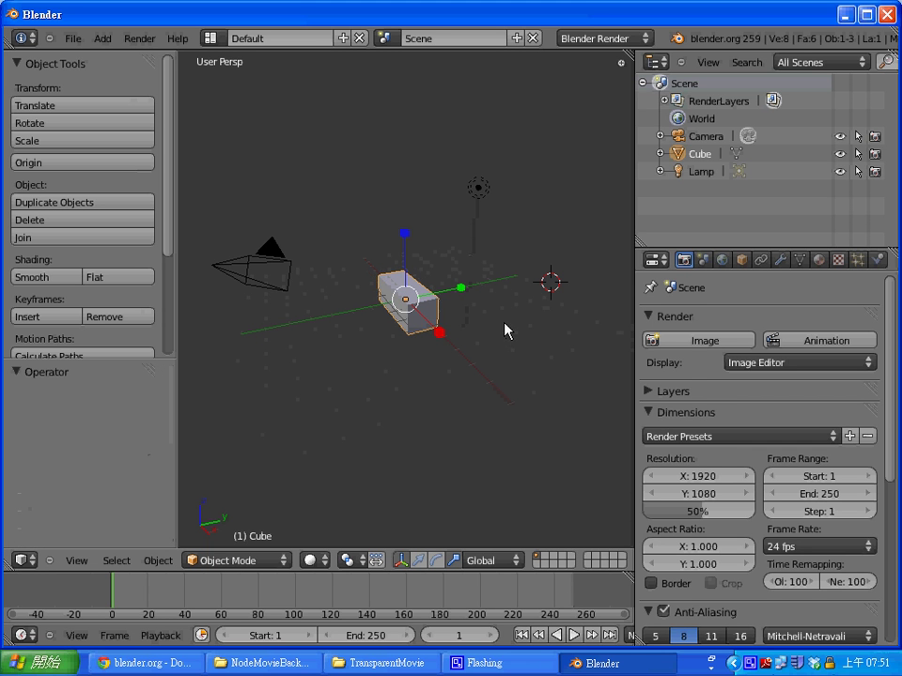
key("ctrl+z")
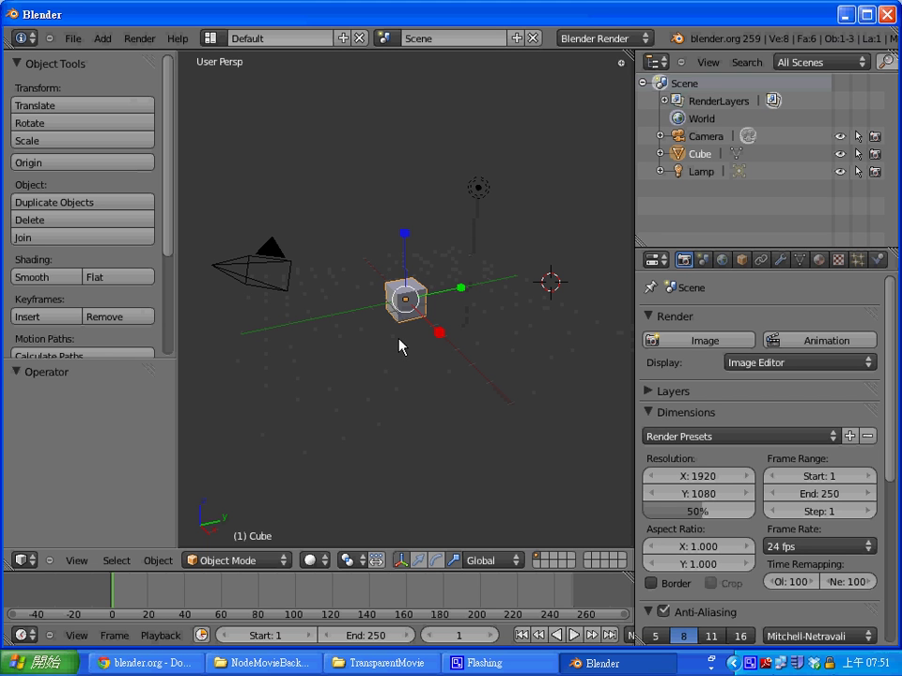
Move the cube to an offset of X -1.082, Y -1.037, Z 1.146
key("g")
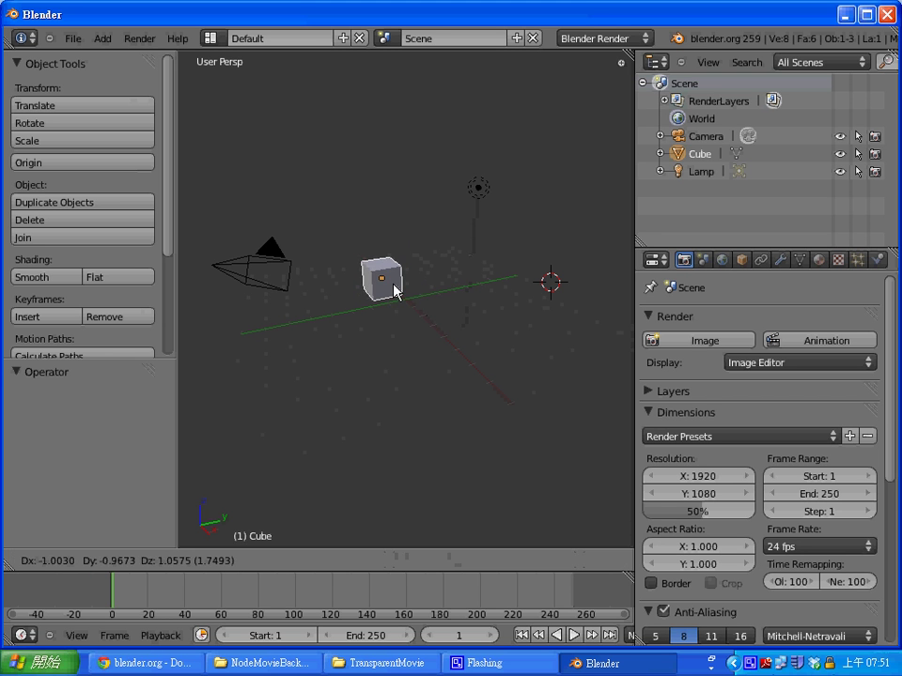
left_click(394, 292)
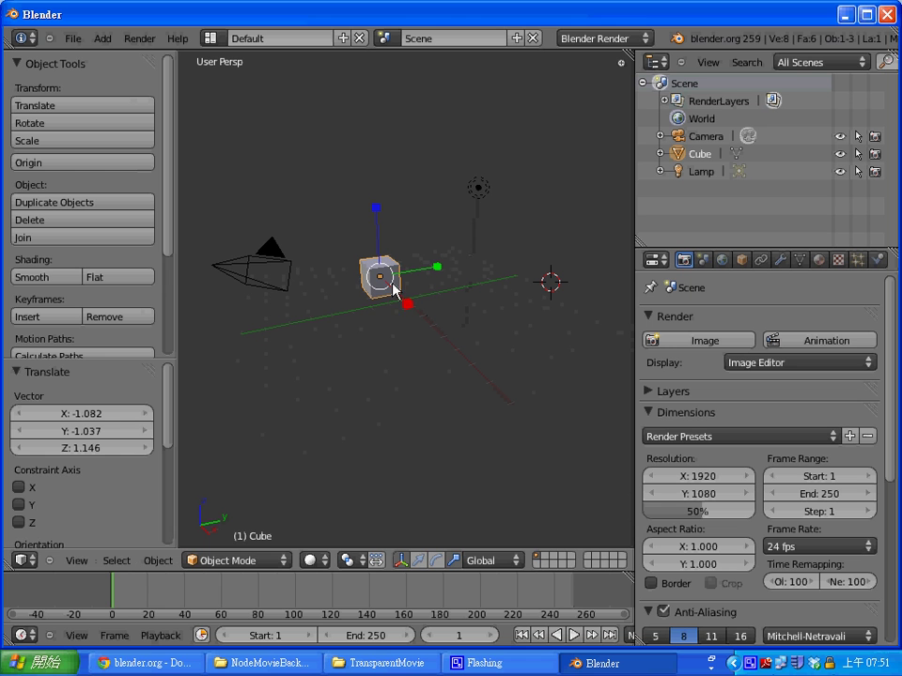
left_click(101, 38)
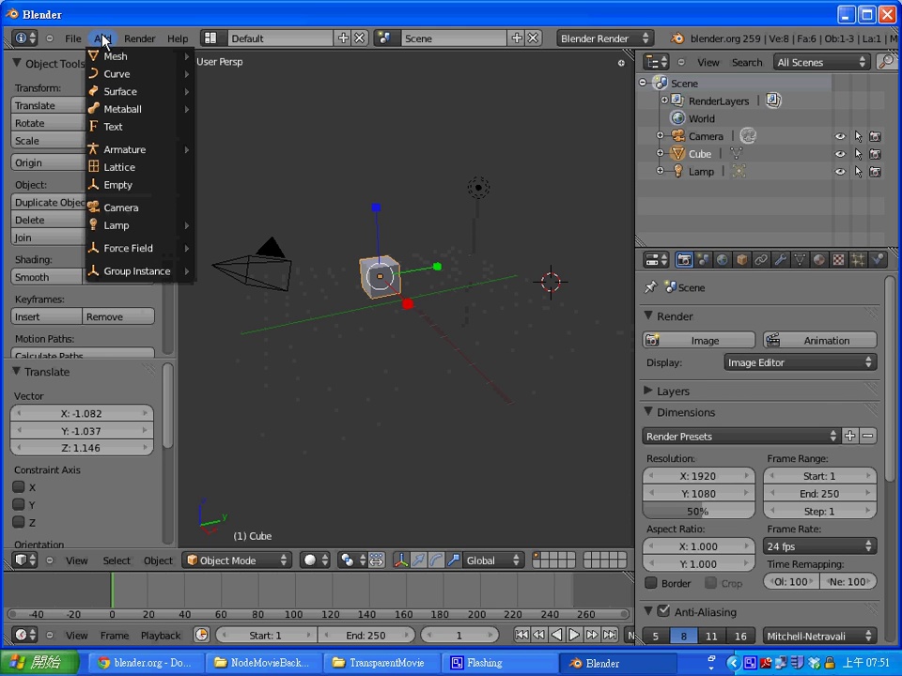
mouse_move(116, 56)
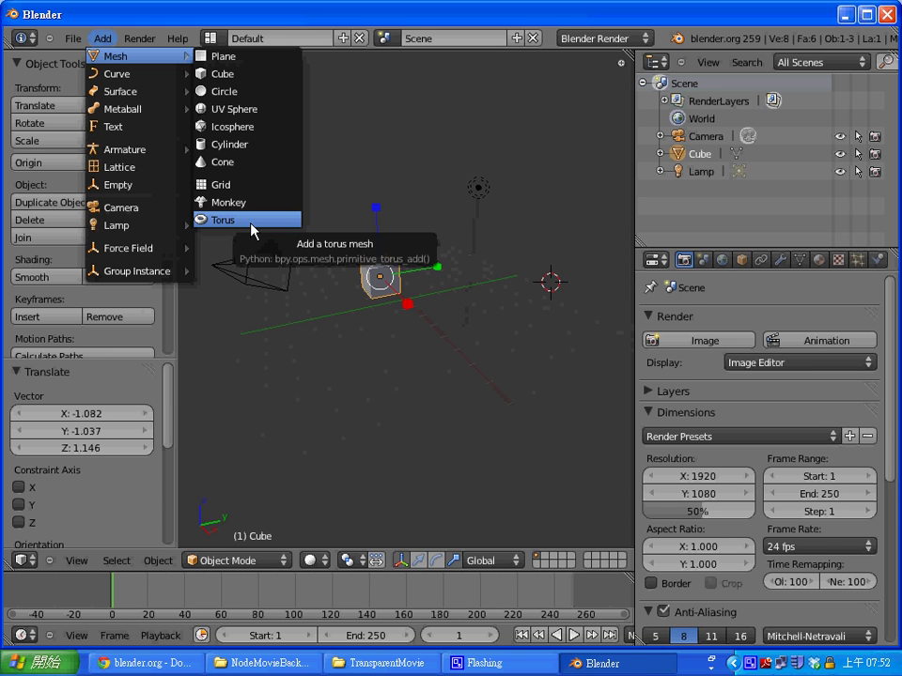
Add a torus mesh and move it closer to the cube
left_click(254, 228)
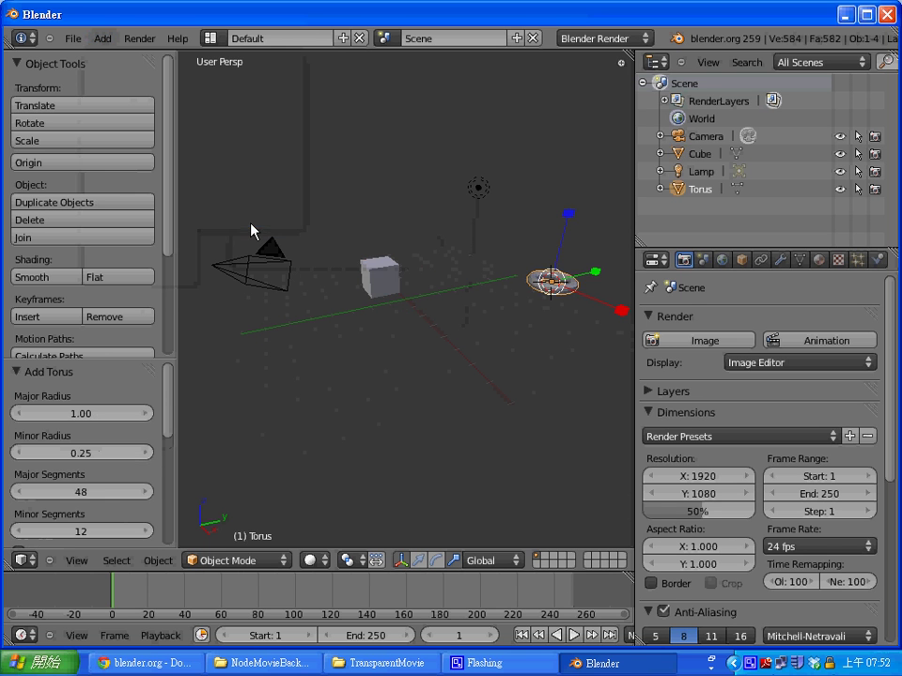
key("g")
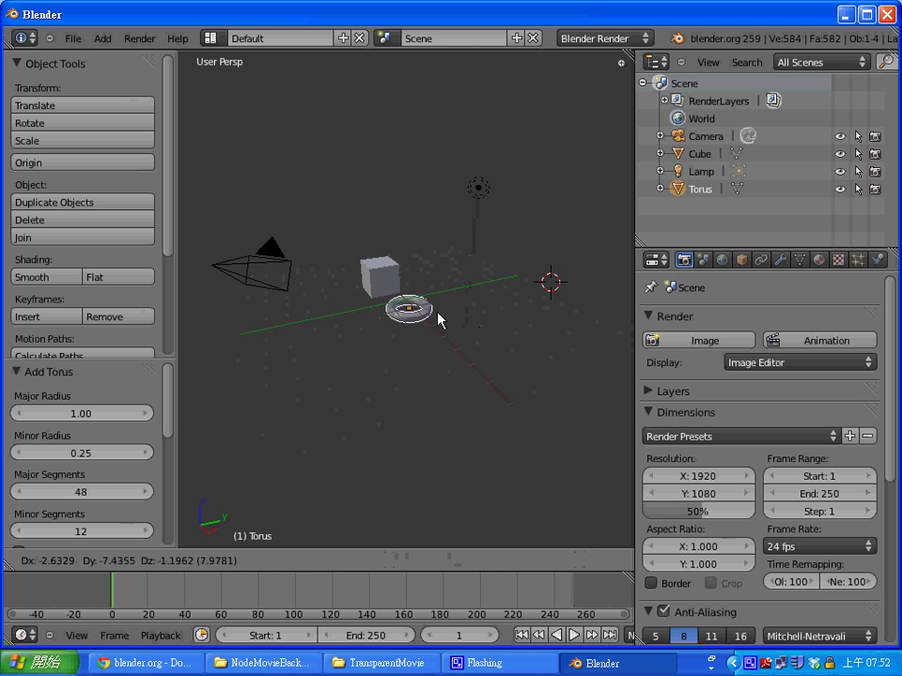
left_click(443, 315)
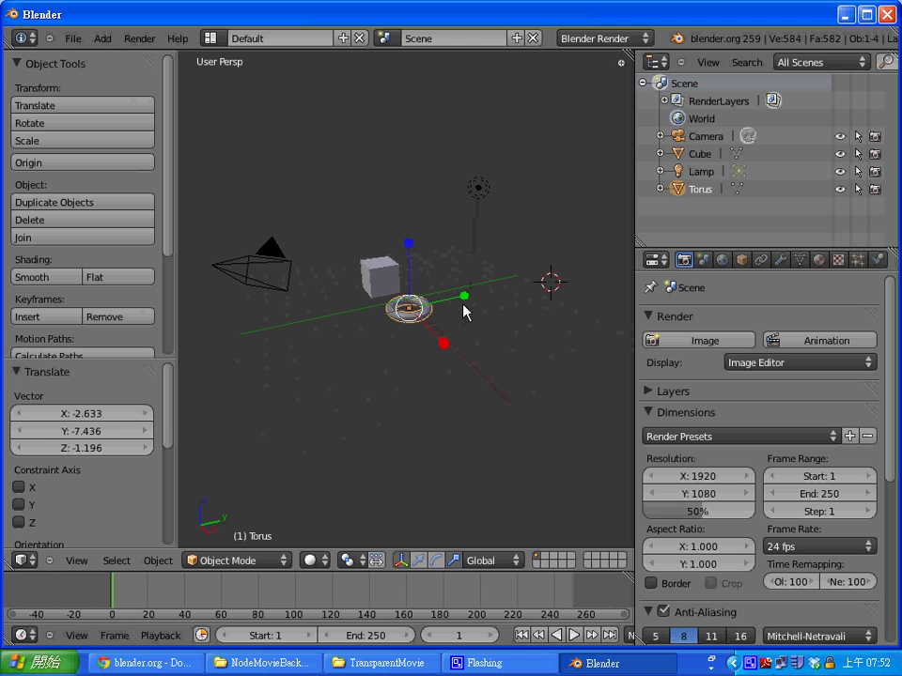
key("s")
key("x")
key("Return")
left_click(413, 333)
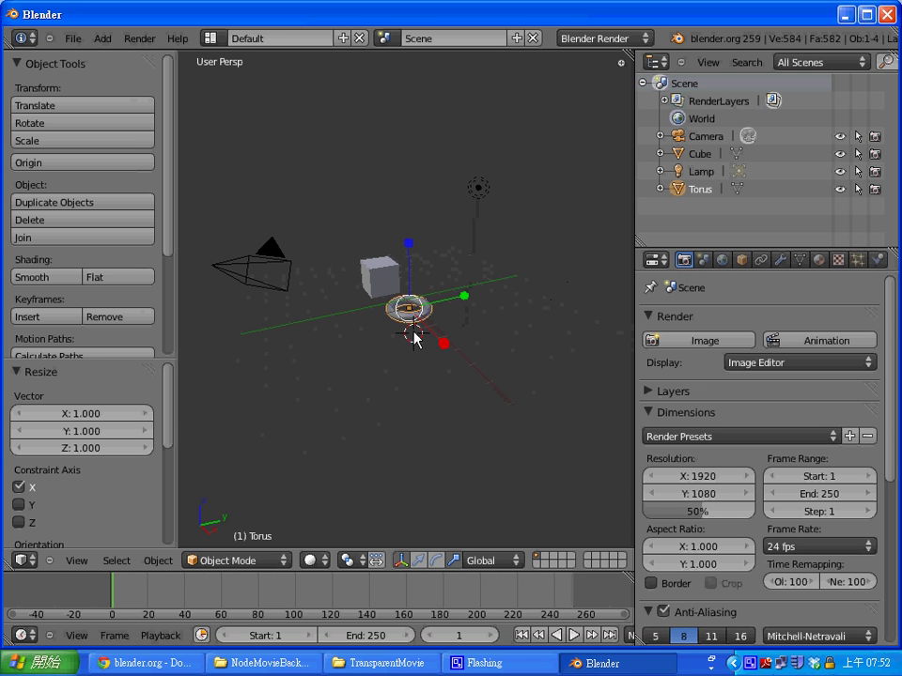
Rescale the torus and settle it beneath the cube
key("s")
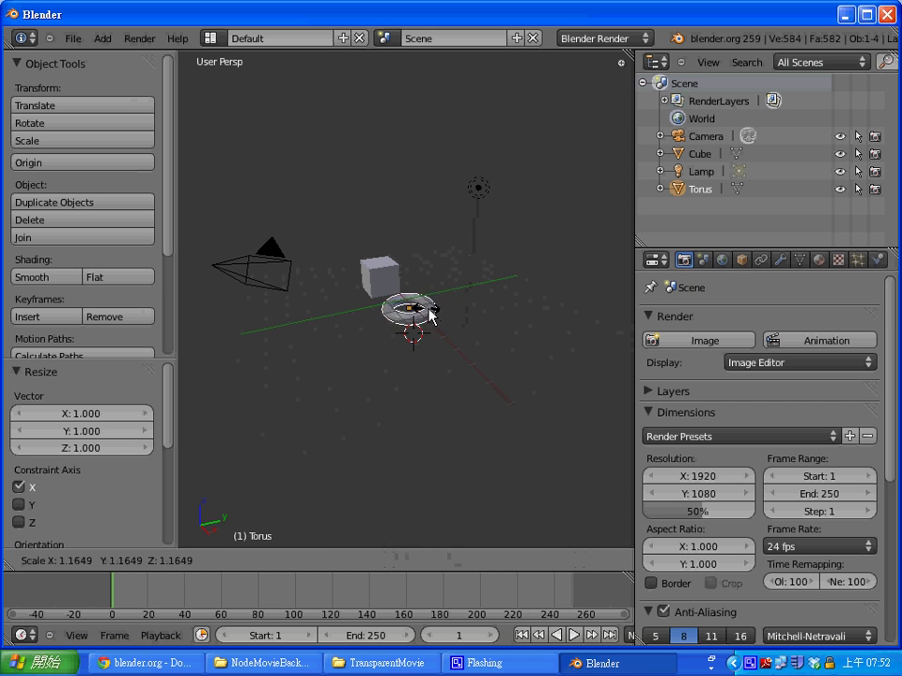
left_click(466, 317)
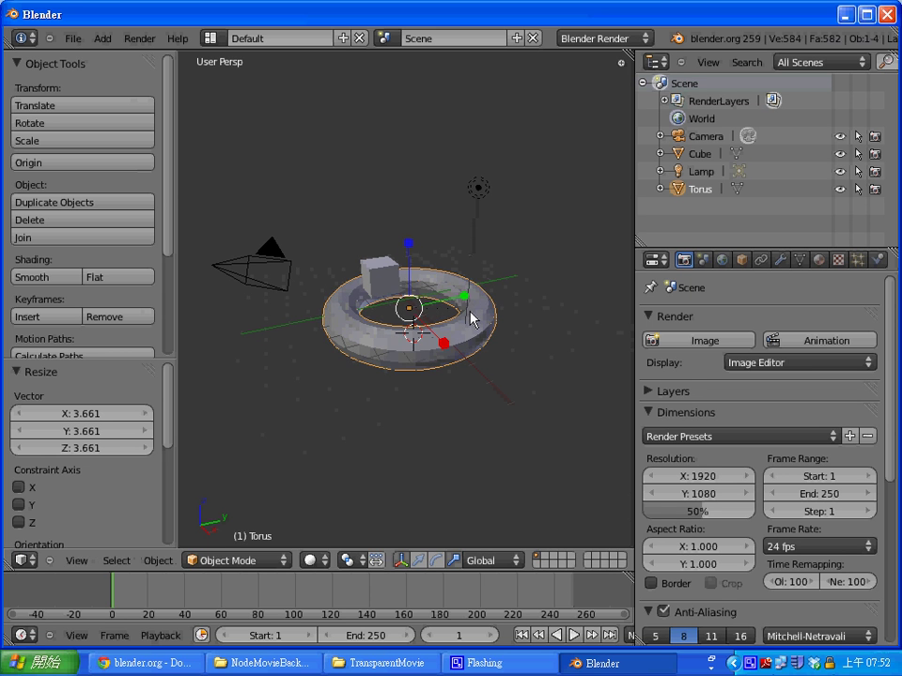
key("s")
left_click(440, 317)
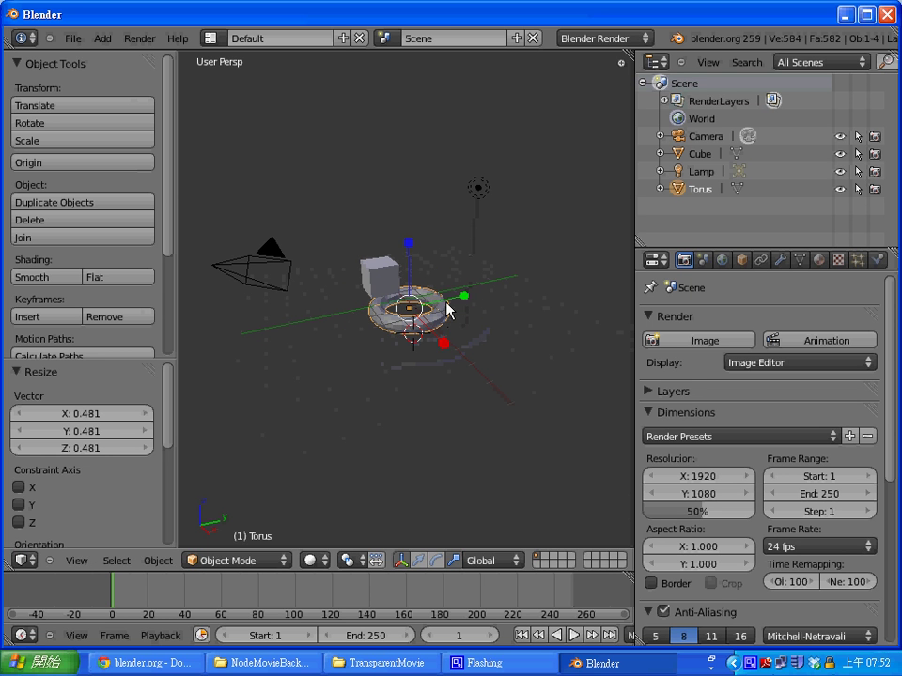
key("g")
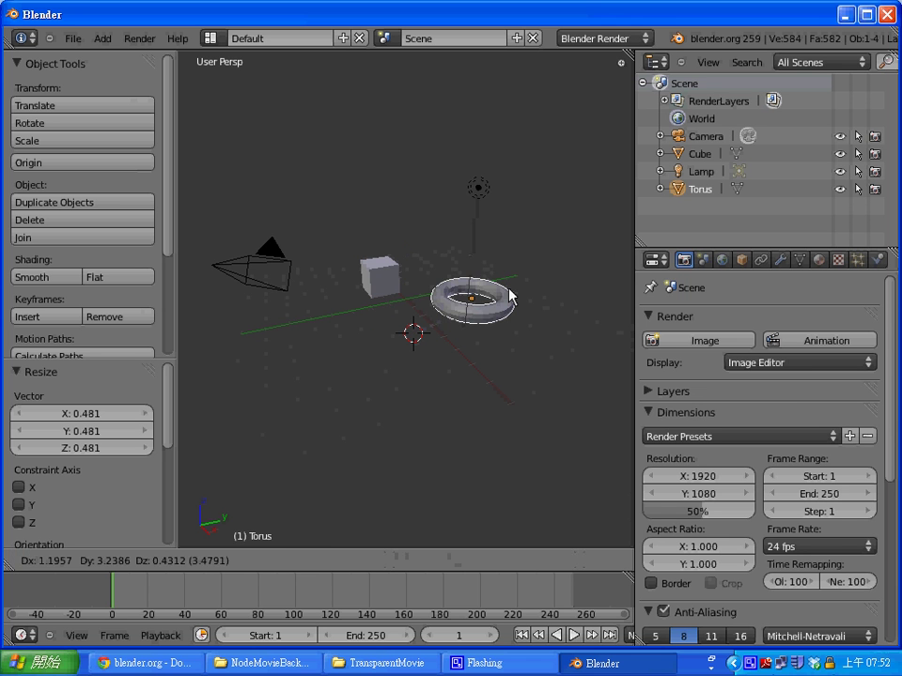
left_click(510, 295)
key("g")
left_click(453, 309)
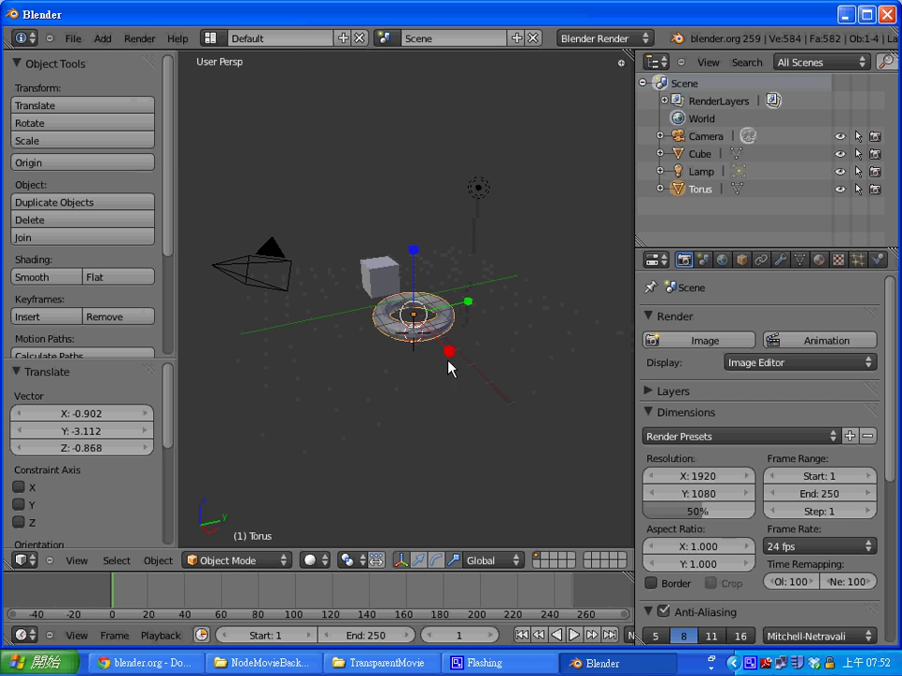
left_click(104, 39)
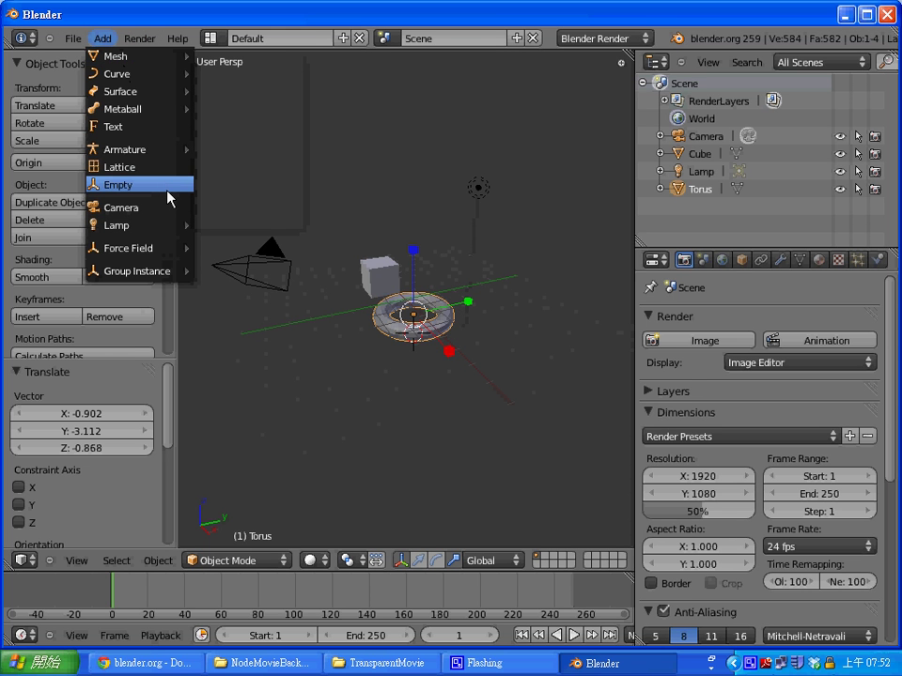
mouse_move(132, 225)
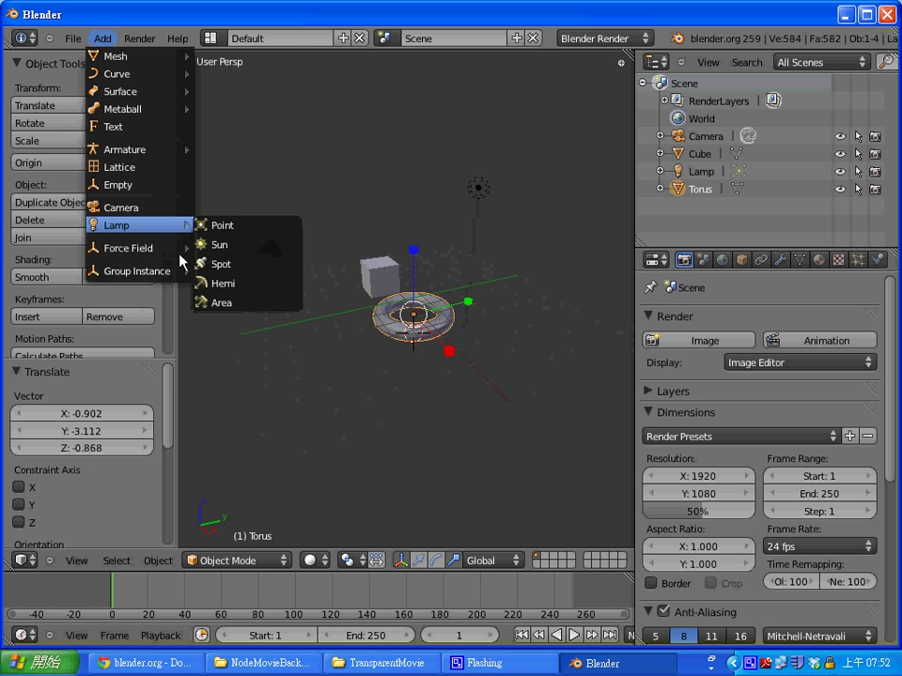
left_click(222, 302)
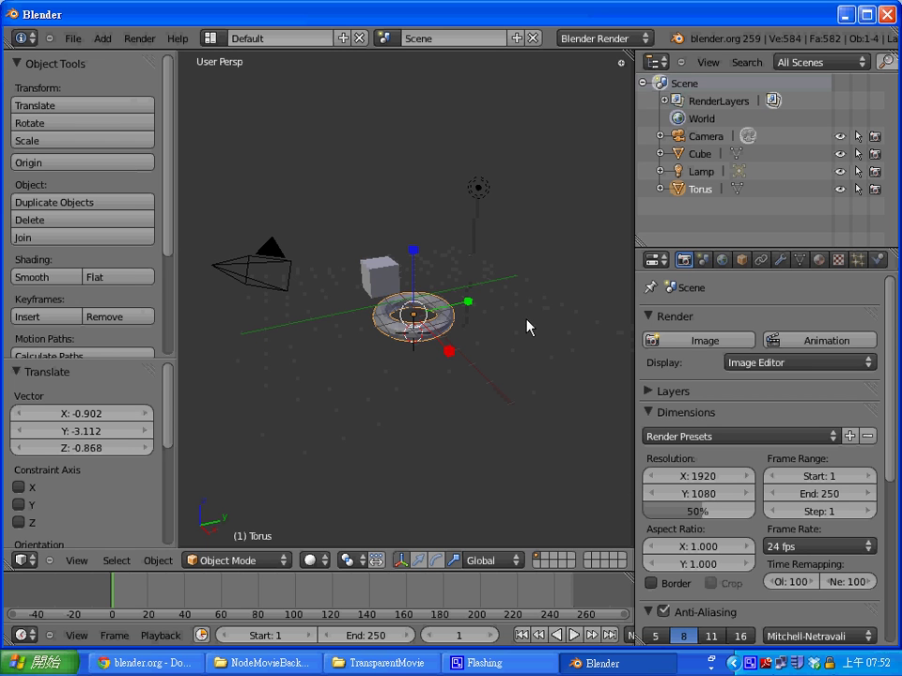
Render the cube and torus from the camera with F12, return to the scene, and select the cube
key("F12")
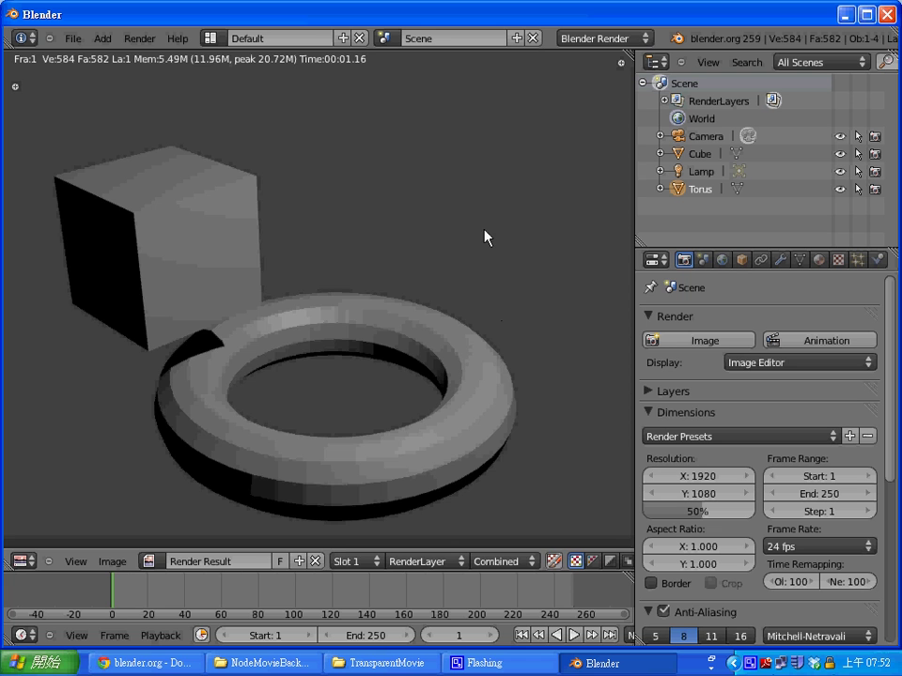
key("Escape")
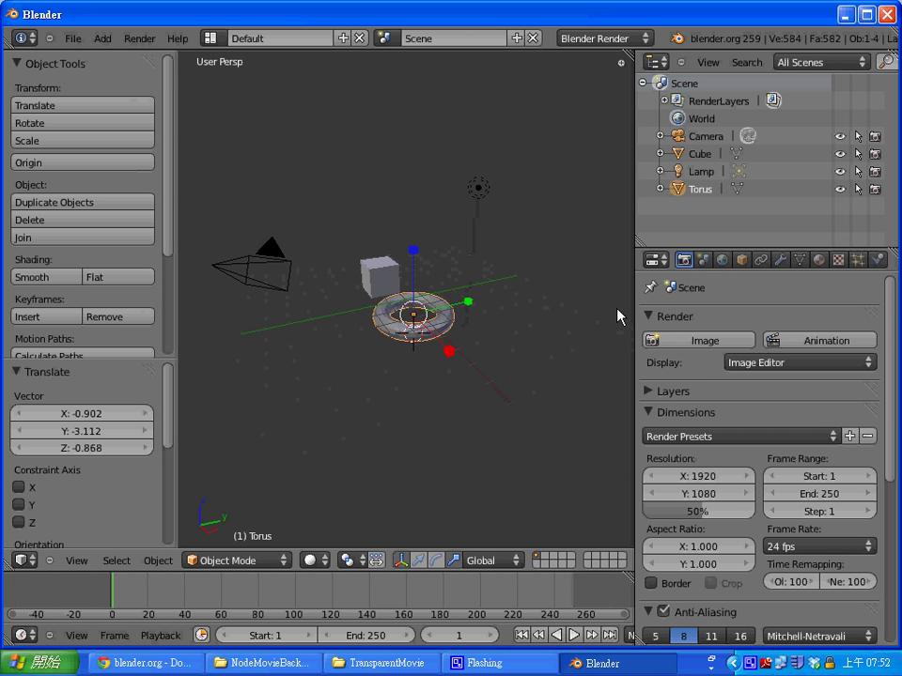
right_click(378, 285)
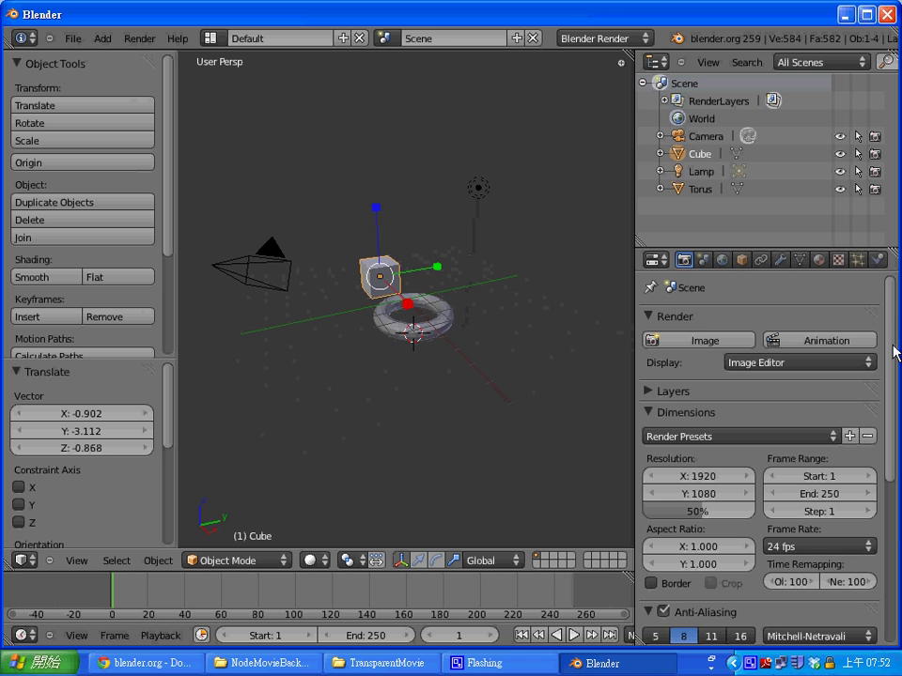
mouse_move(891, 352)
left_mouse_down()
mouse_move(892, 402)
mouse_move(889, 303)
left_mouse_up()
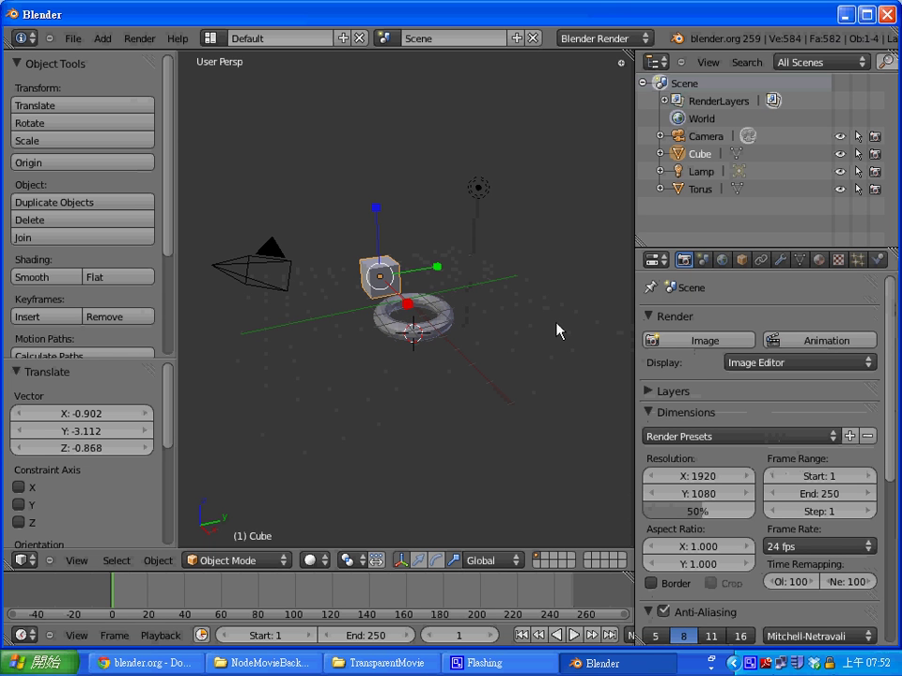
Set the cube's diffuse material colour to blue (R 0.223, G 0.259, B 0.800)
left_click(818, 260)
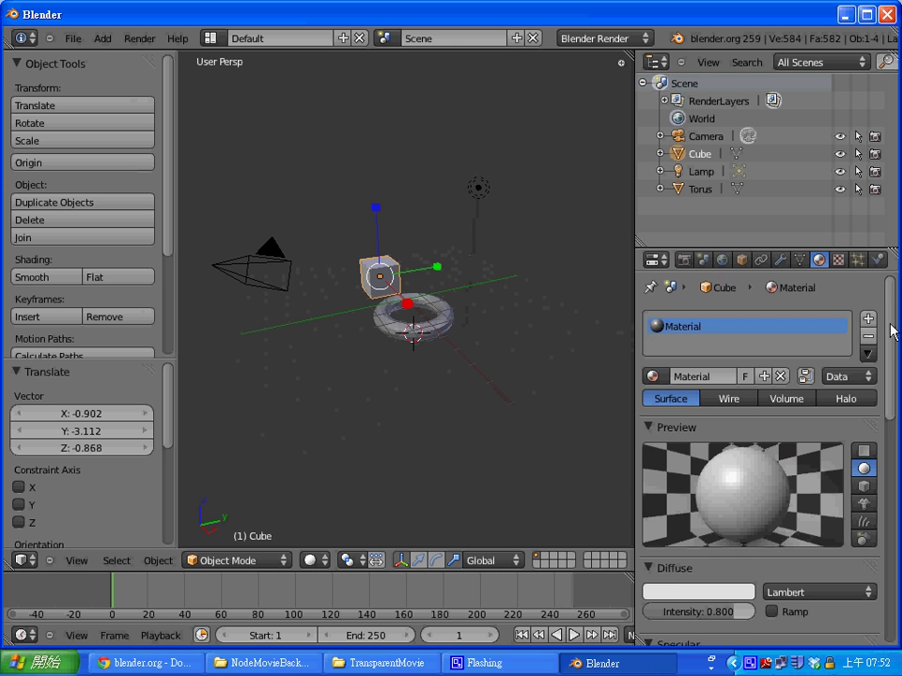
left_click_drag(890, 331, 887, 397)
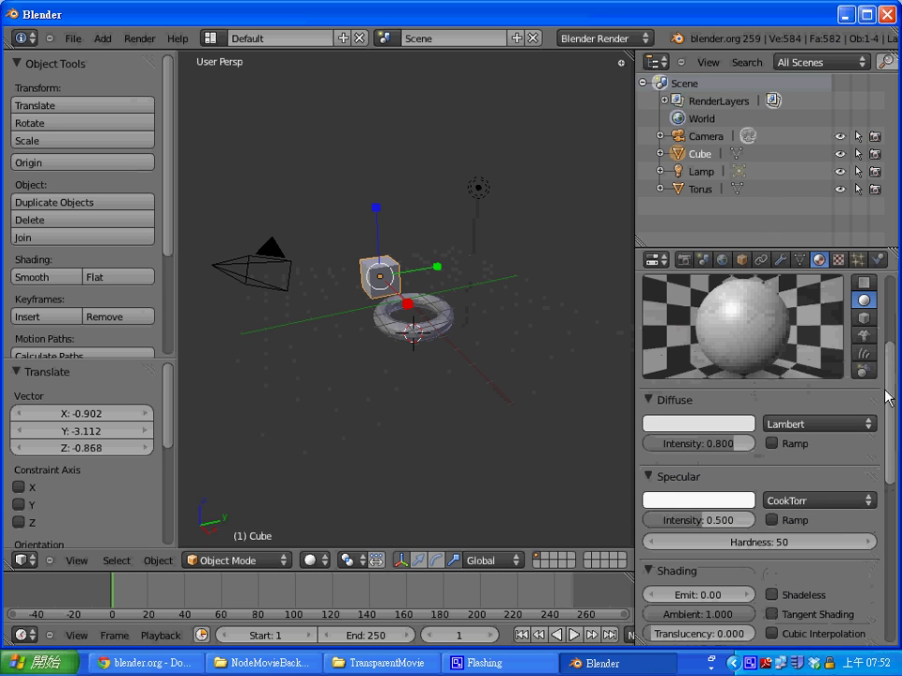
left_click(690, 424)
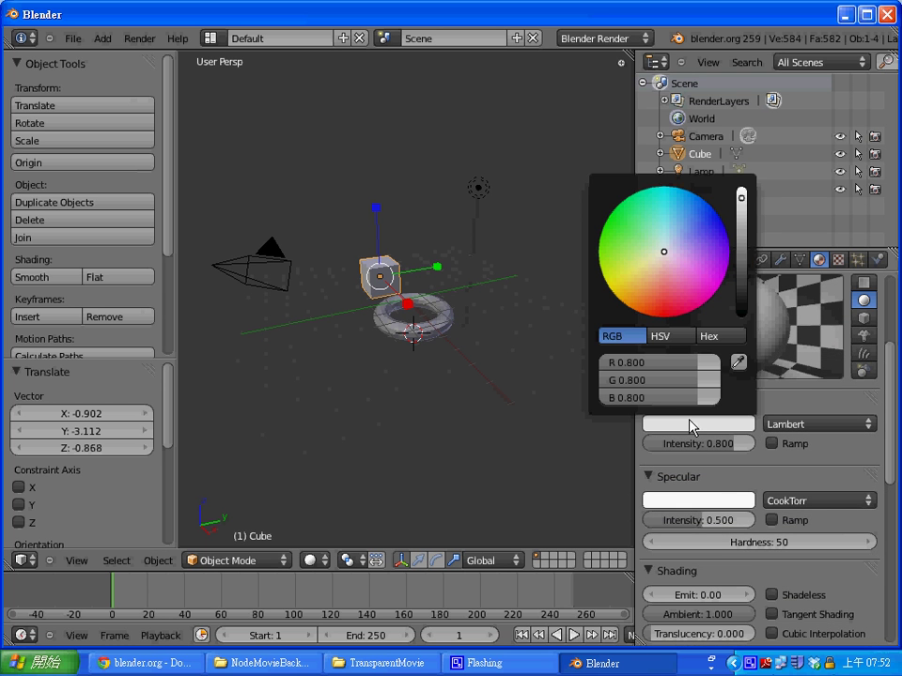
left_click(704, 225)
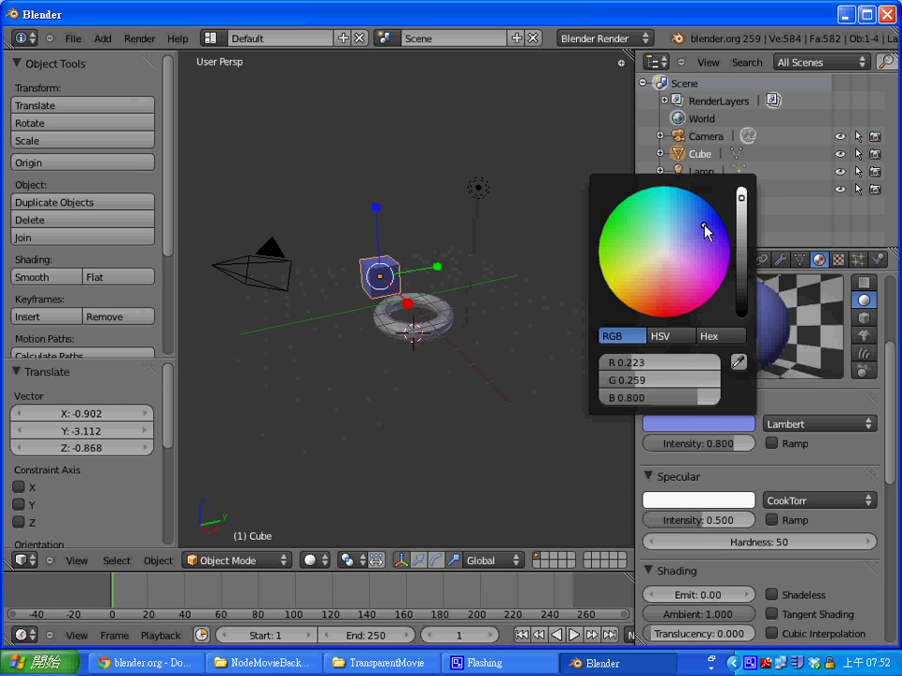
left_click(438, 332)
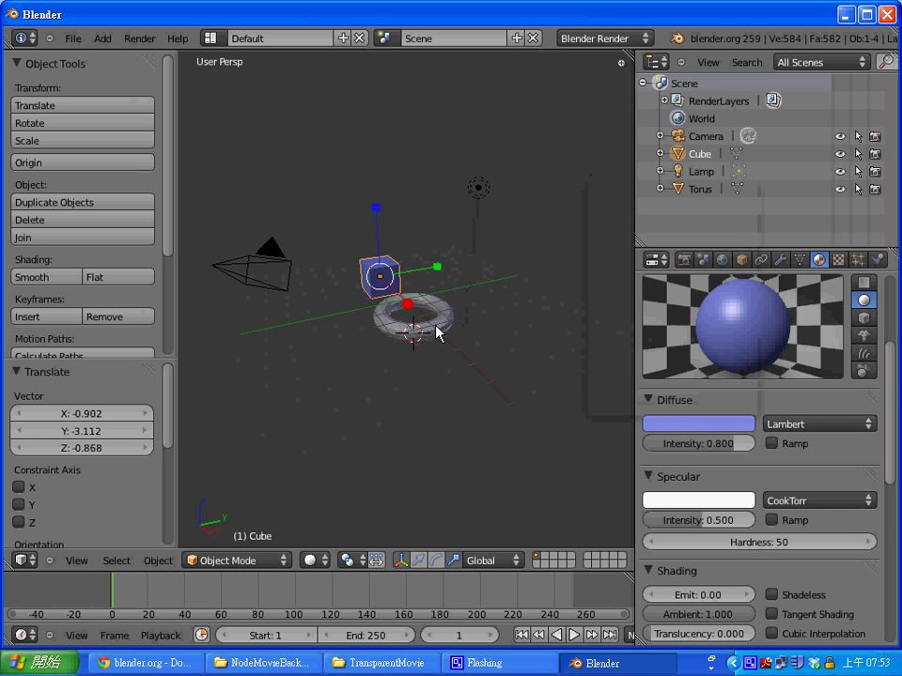
right_click(438, 332)
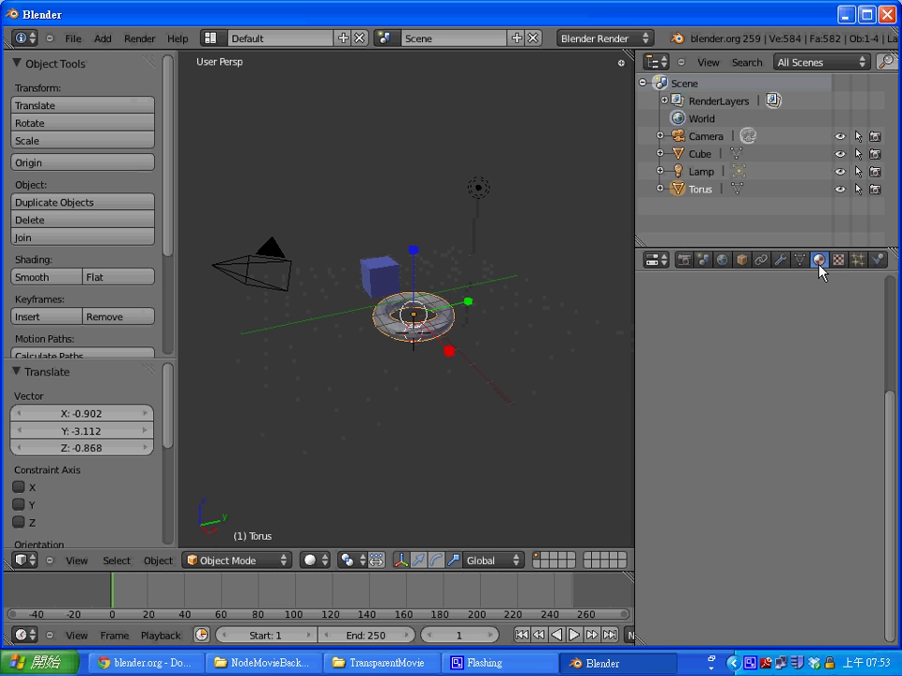
Give the torus a new green material (R 0.272, G 0.800, B 0.182) and test-render it
scroll(891, 368, "up", 5)
left_click(757, 378)
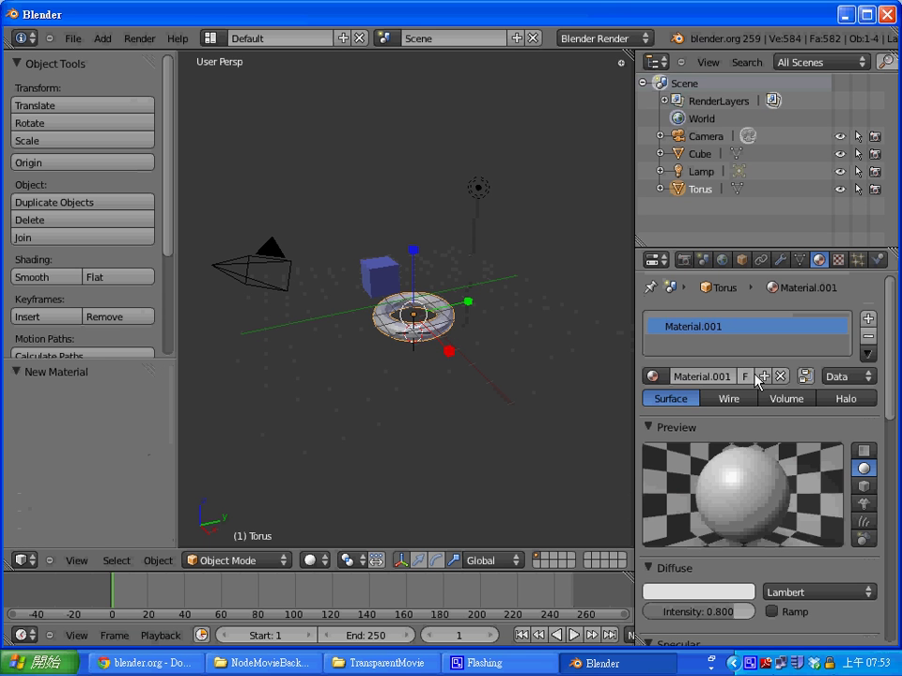
left_click(733, 592)
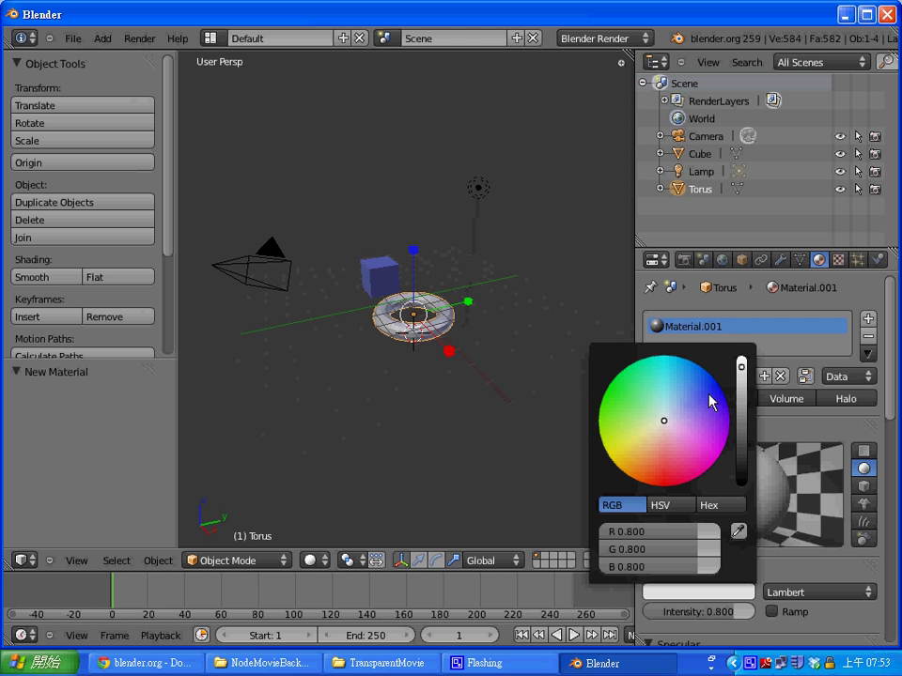
left_click(616, 402)
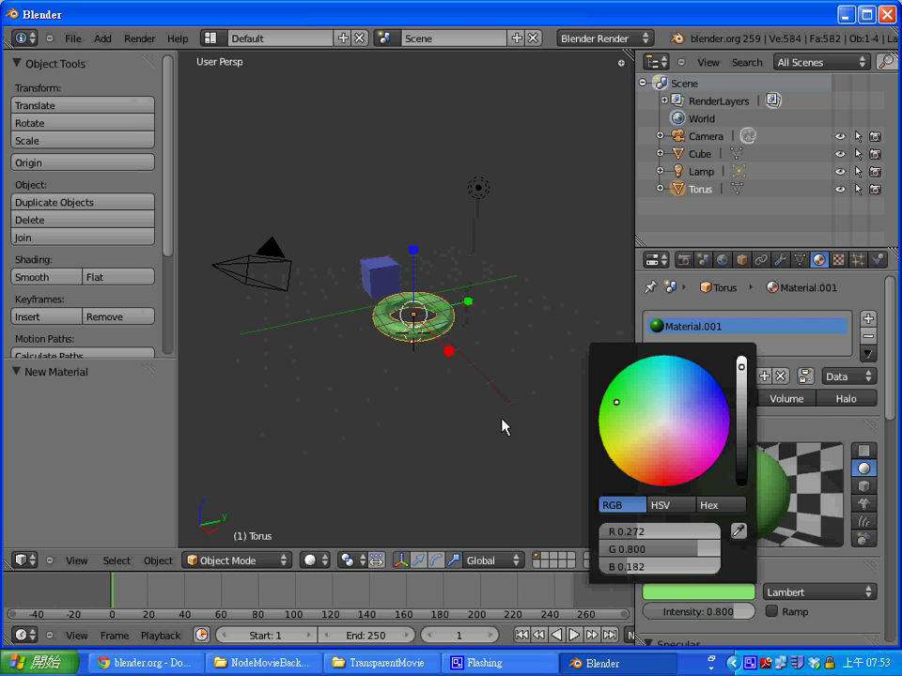
key("F12")
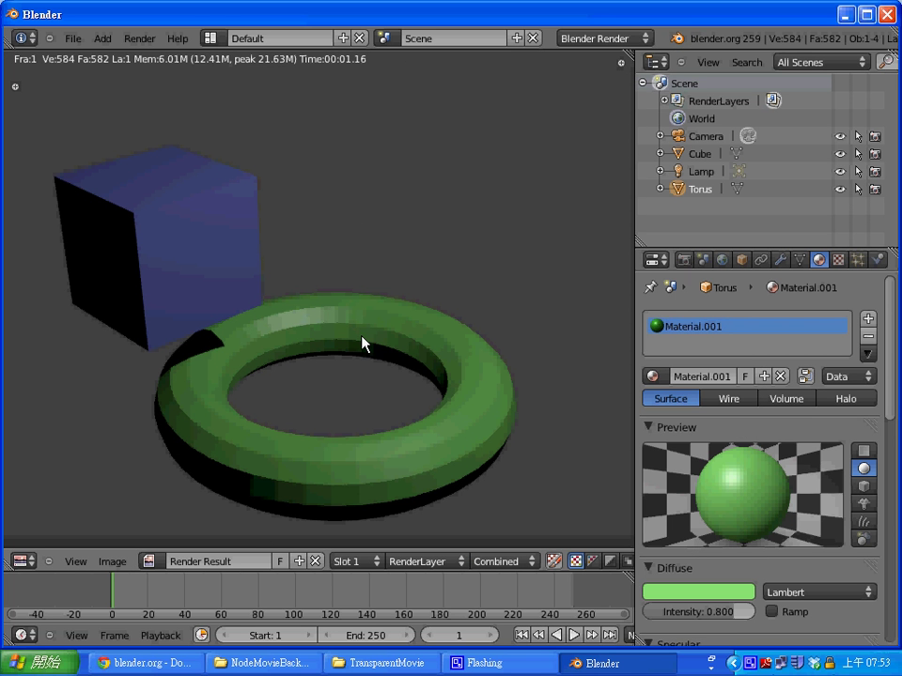
key("Escape")
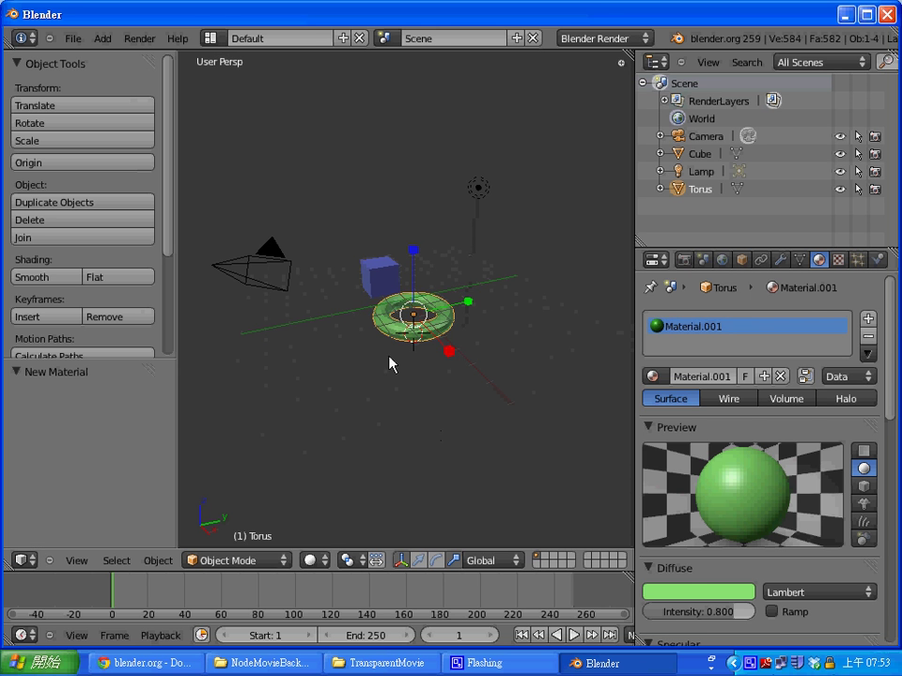
Add a plane scaled about 6.6 beneath the cube and torus, then render a preview
right_click(363, 318)
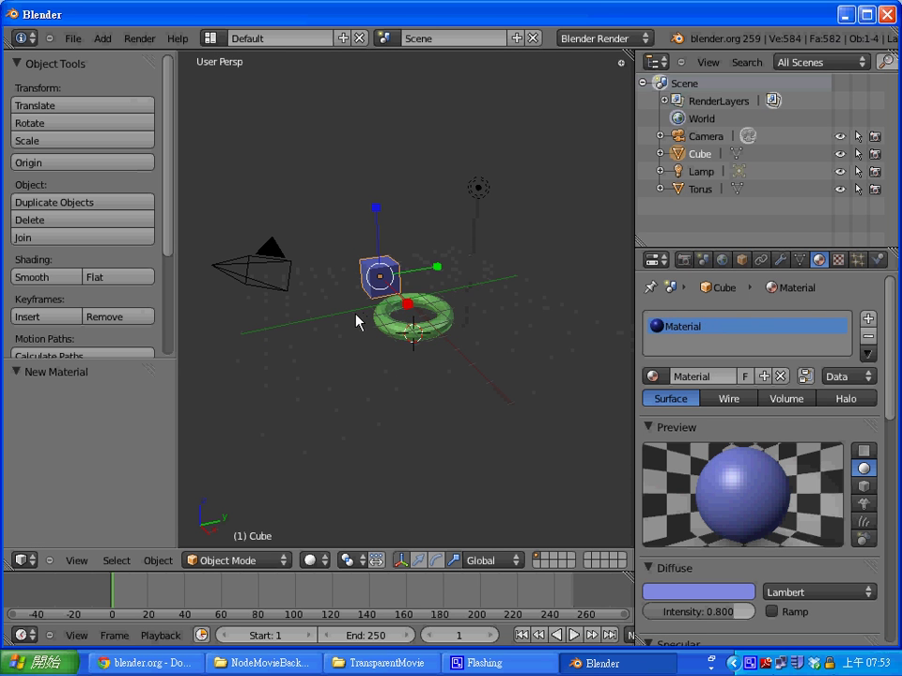
left_click(356, 313)
key("shift+a")
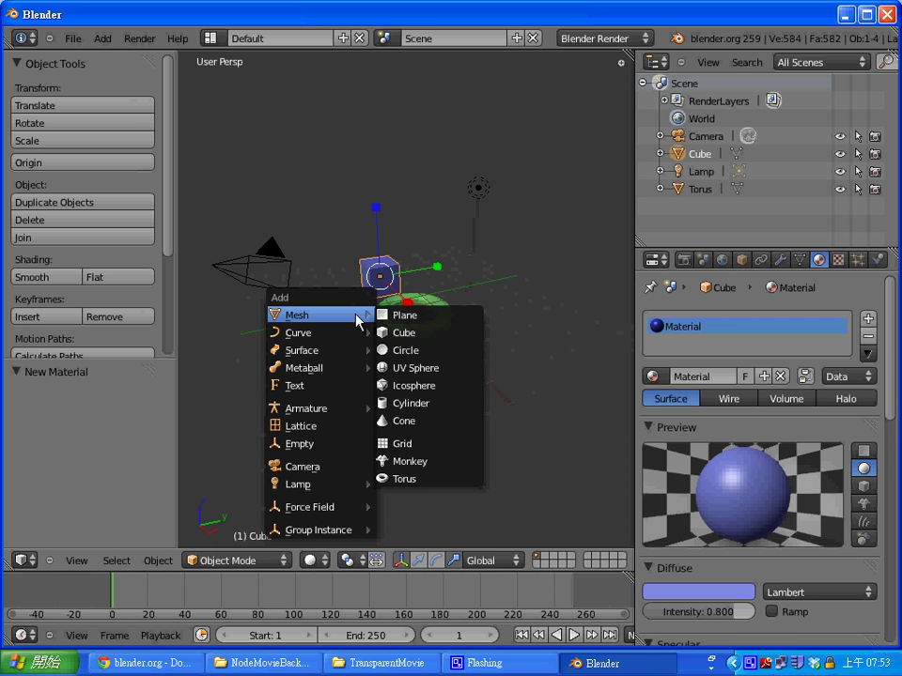
left_click(382, 316)
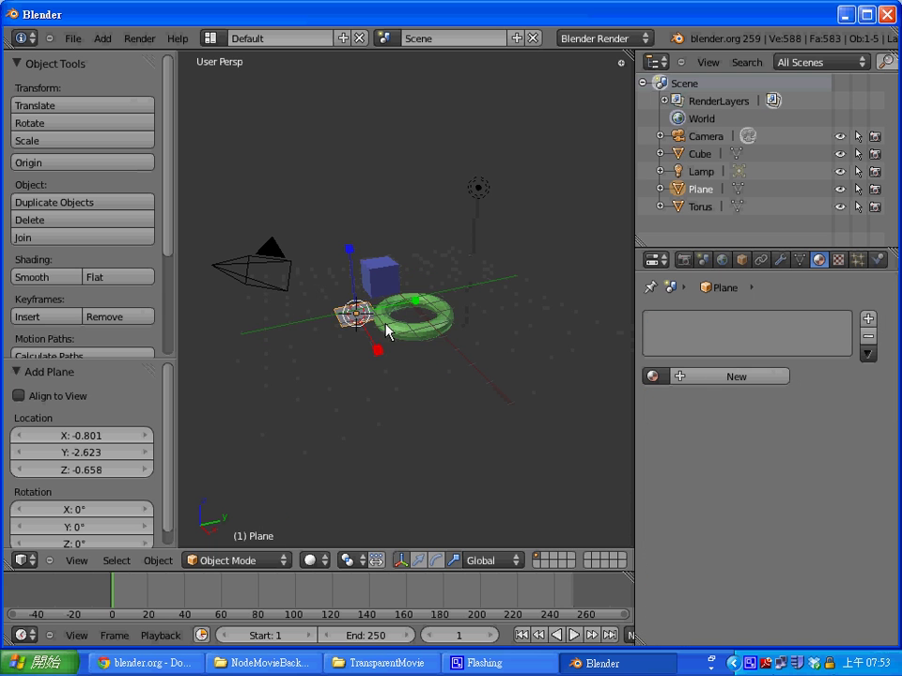
key("s")
left_click(426, 332)
key("g")
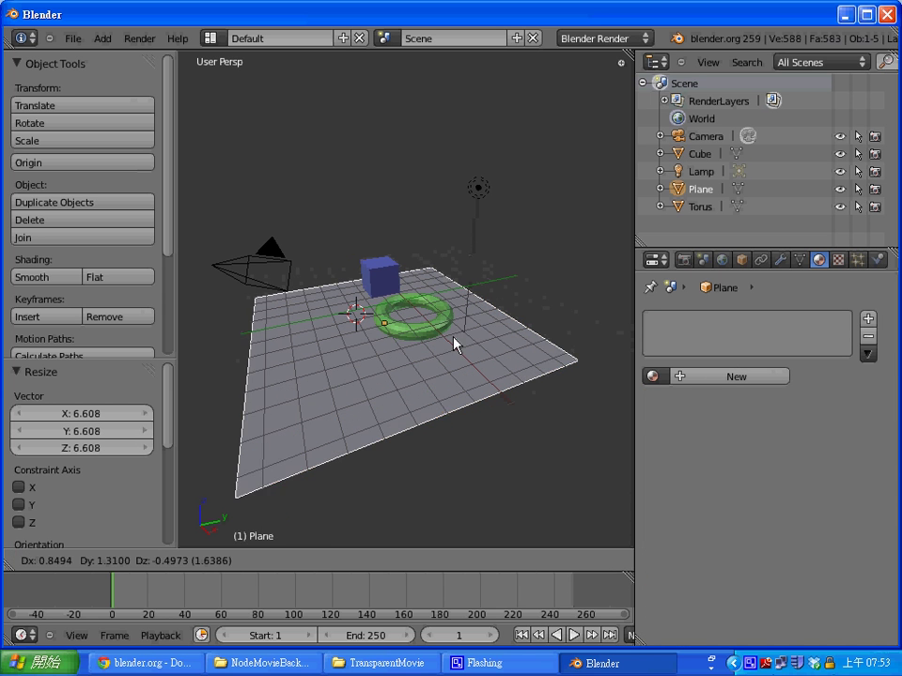
left_click(474, 336)
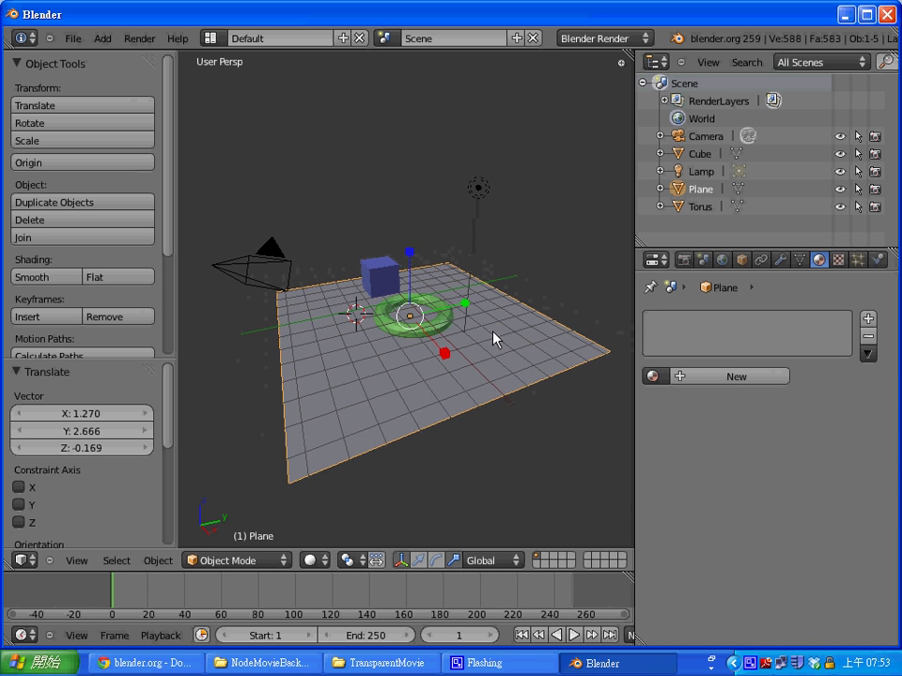
key("F12")
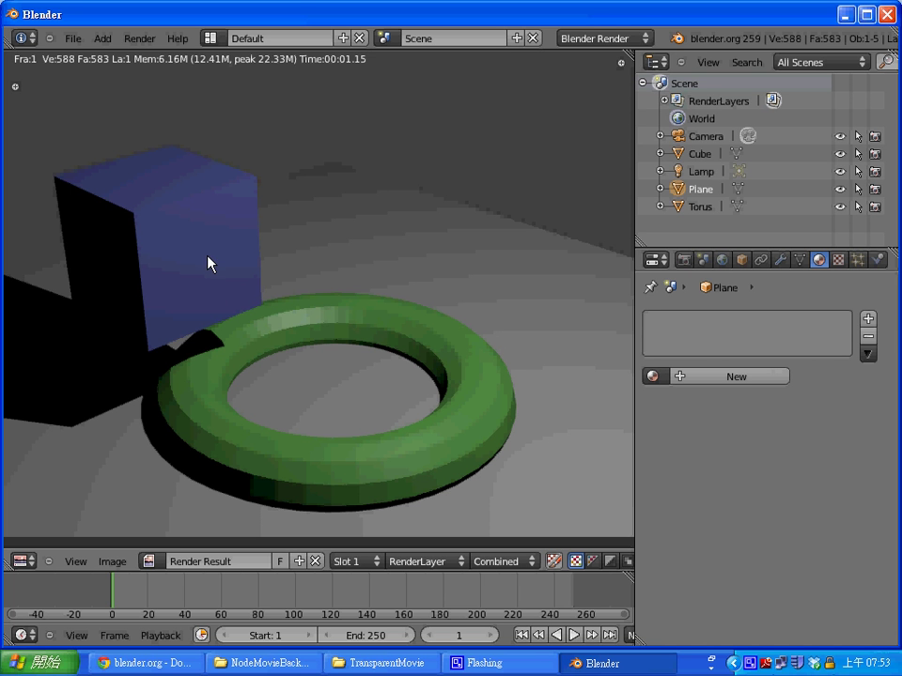
Give the ground plane a new light pink material (R 0.800, G 0.553, B 0.583)
key("Escape")
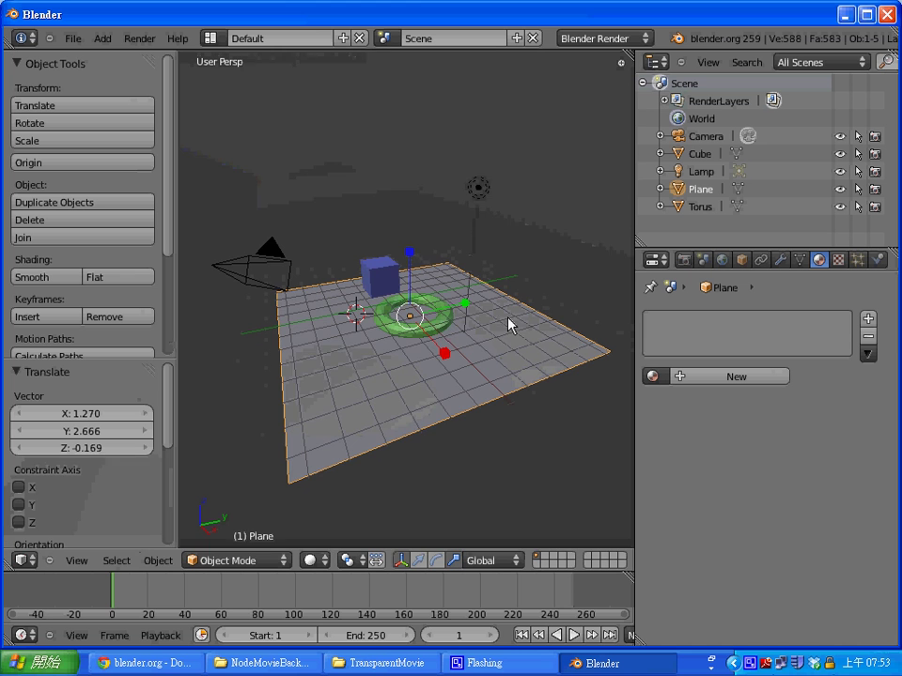
right_click(441, 328)
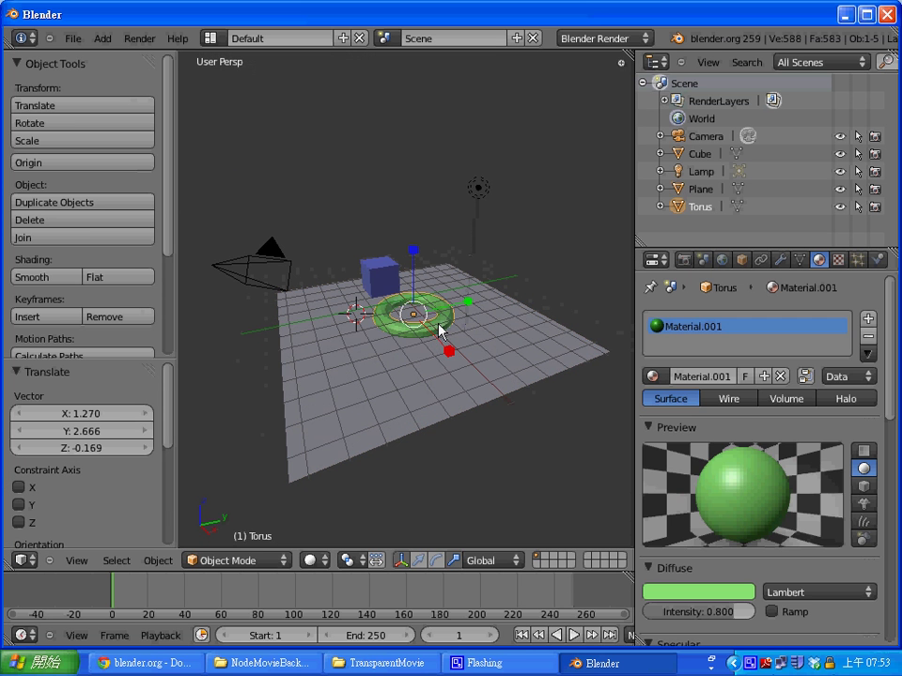
right_click(491, 363)
left_click(777, 376)
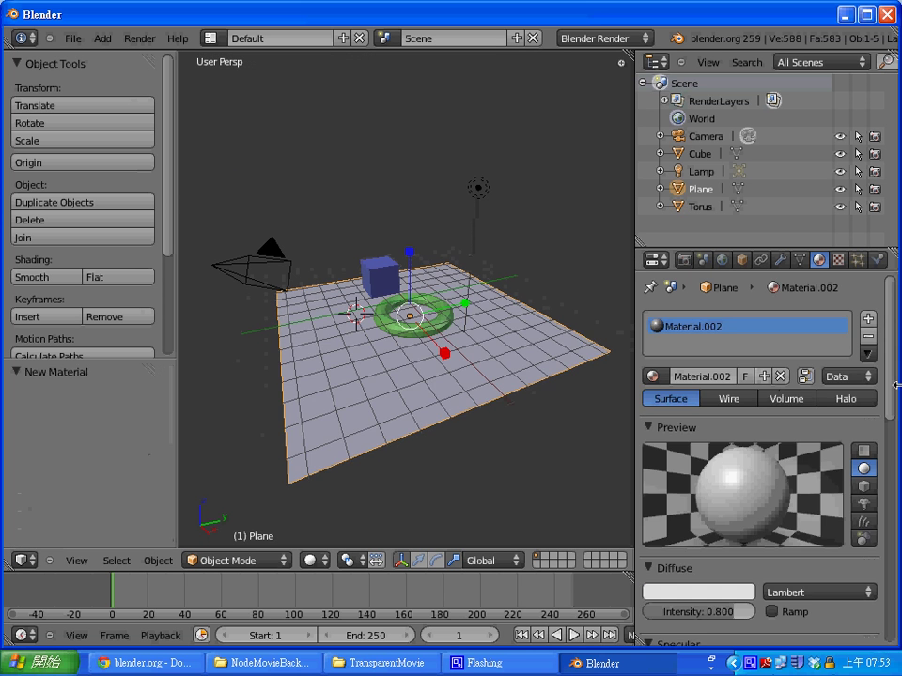
left_click_drag(888, 369, 890, 515)
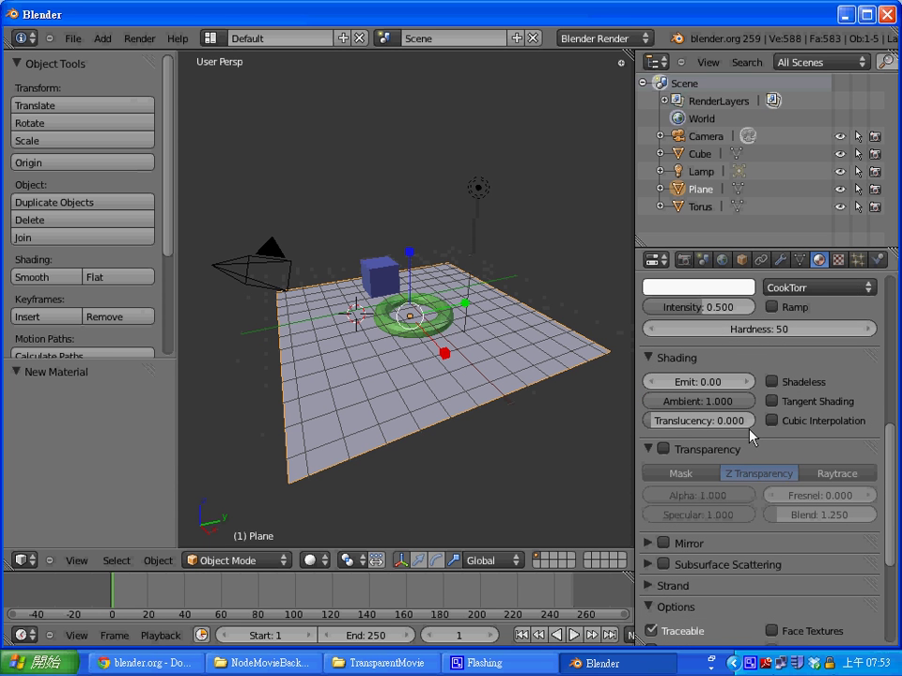
scroll(873, 432, "up", 3)
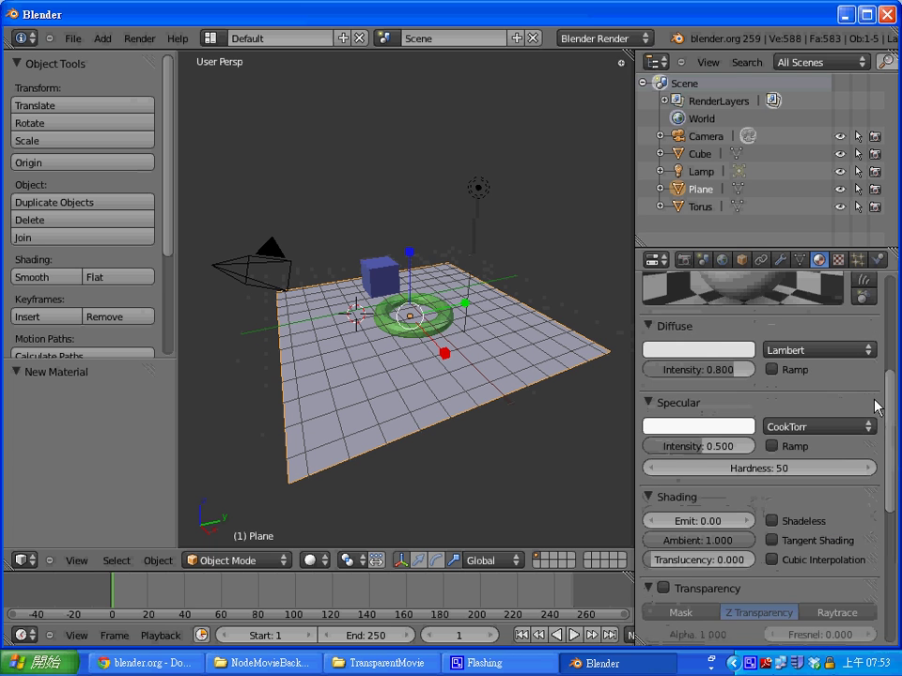
left_click(702, 365)
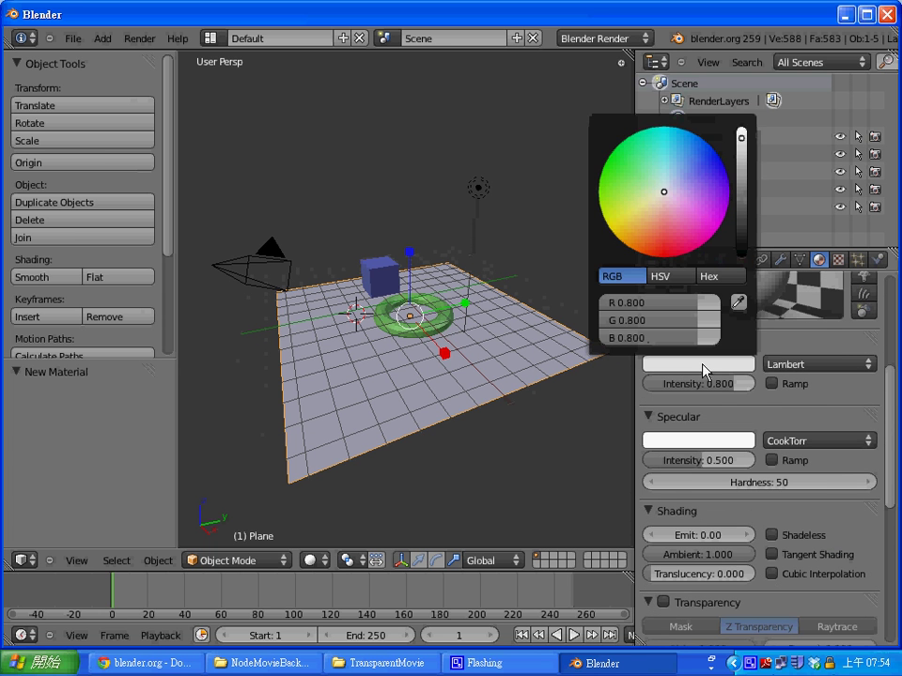
left_click(712, 366)
left_click(666, 233)
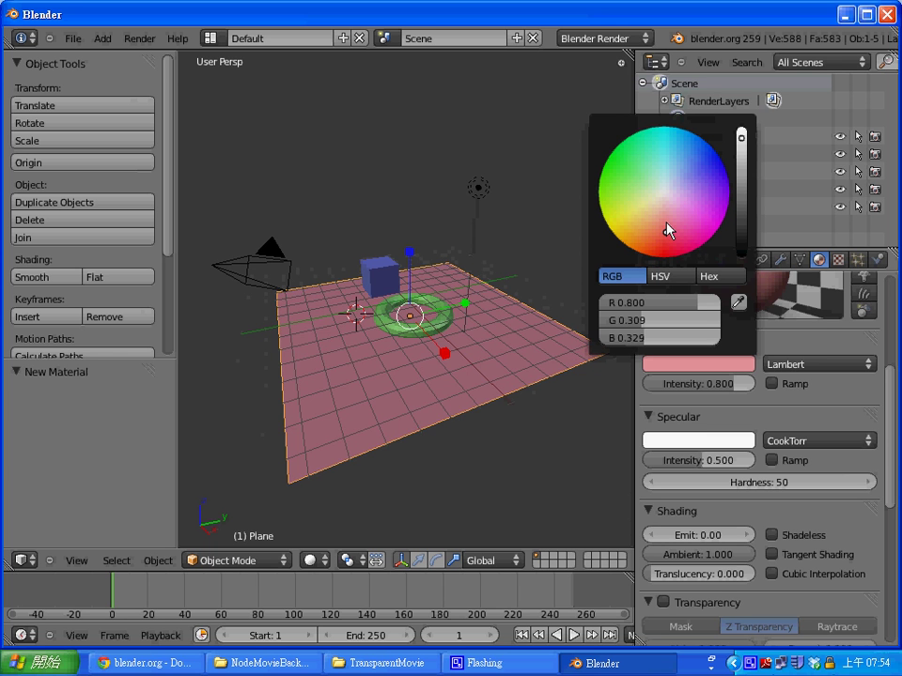
left_click_drag(666, 230, 667, 215)
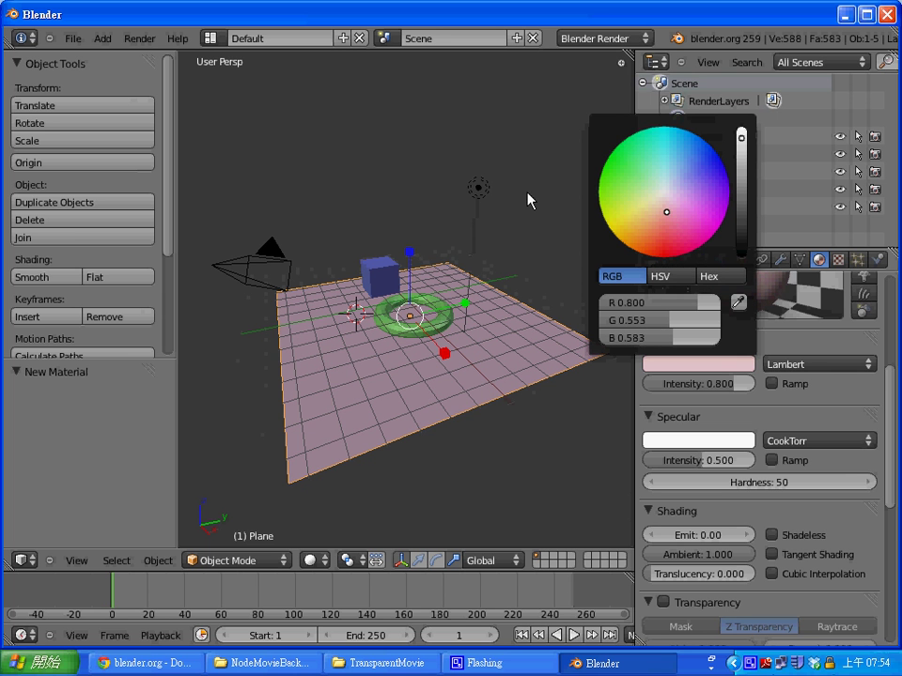
Render the pink floor, then switch the torus to Smooth shading
key("F12")
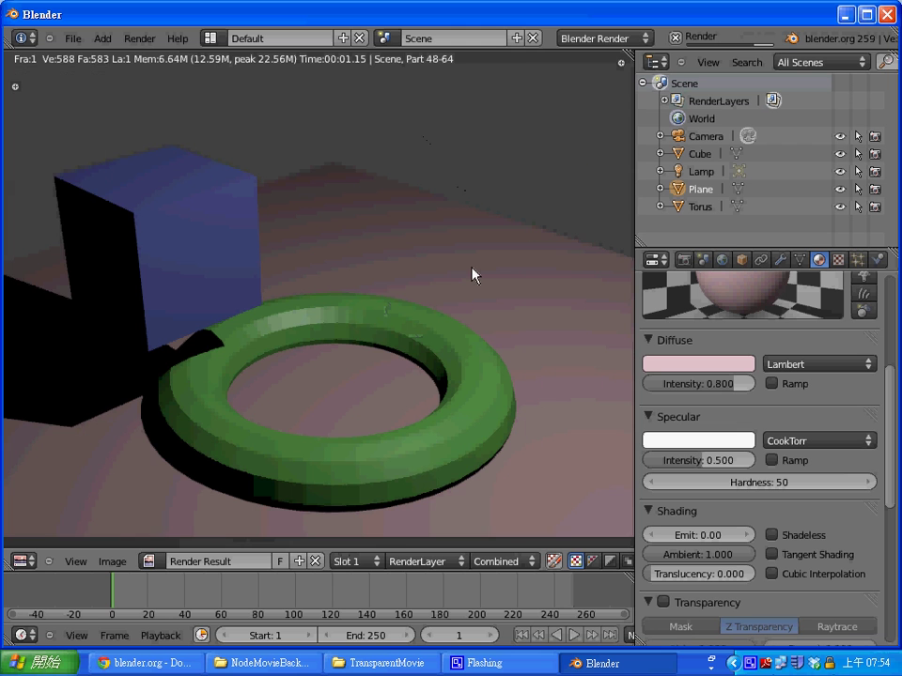
key("Escape")
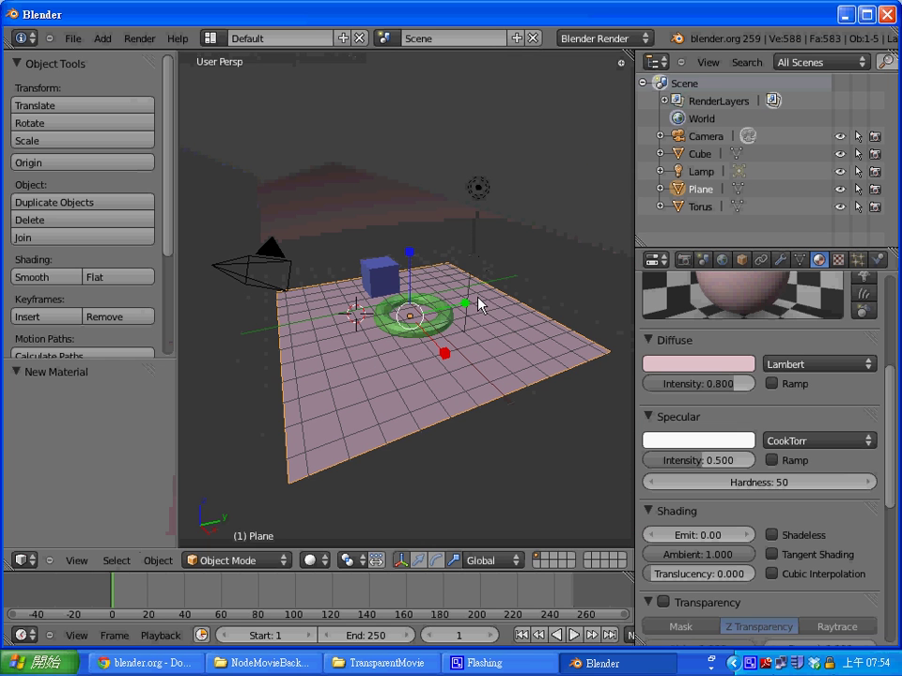
right_click(448, 329)
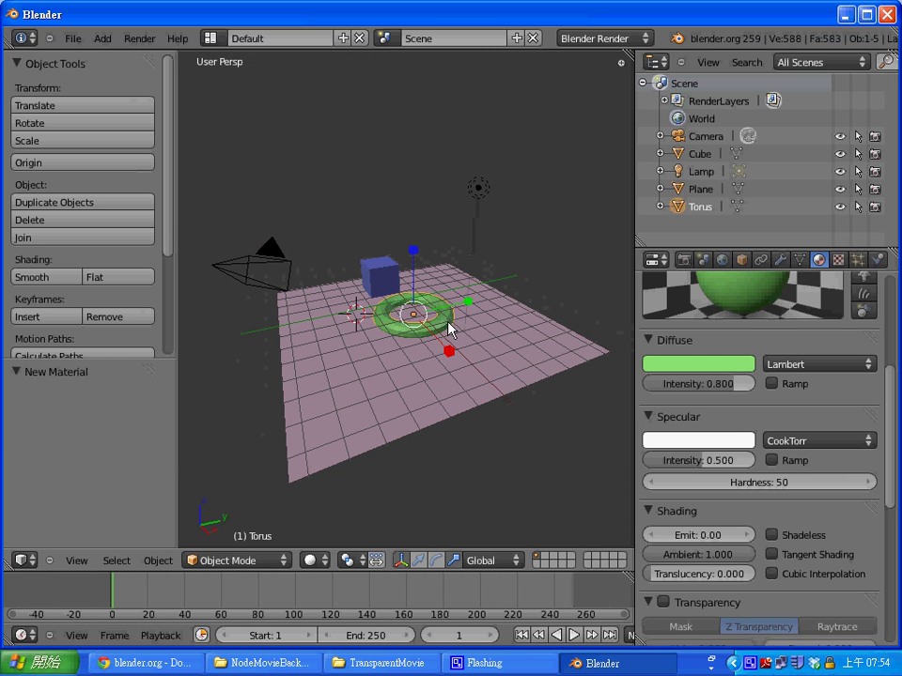
left_click_drag(173, 240, 171, 278)
scroll(95, 221, "down", 1)
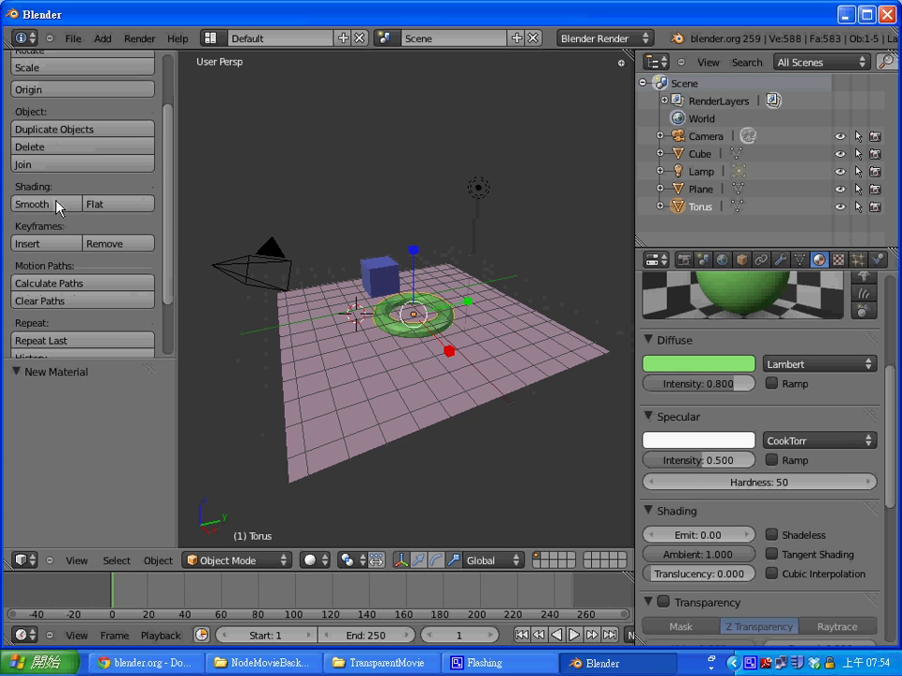
left_click(56, 207)
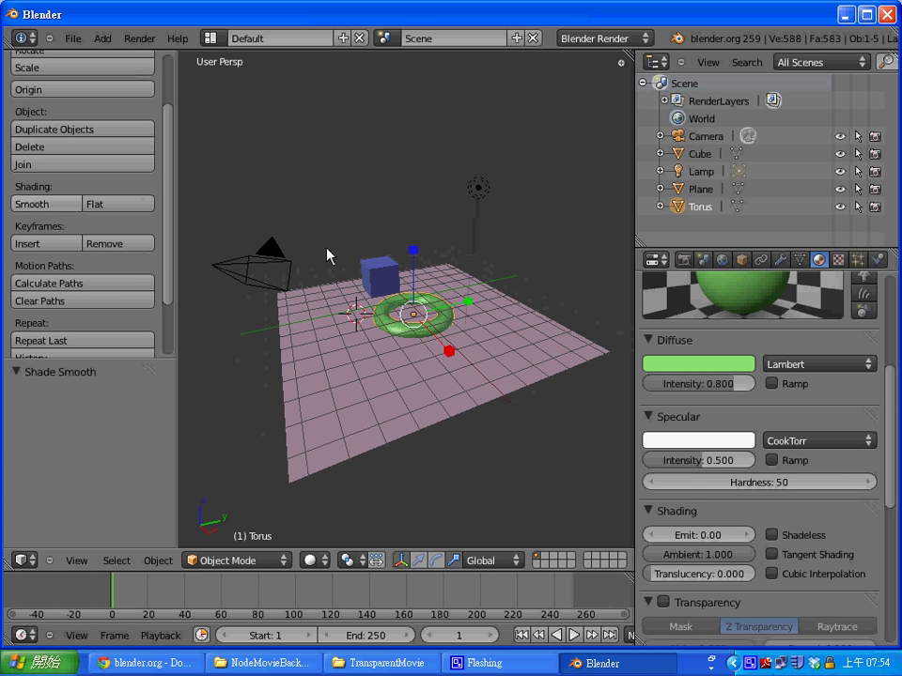
Test-render the smooth torus, then select the cube to move it
key("F12")
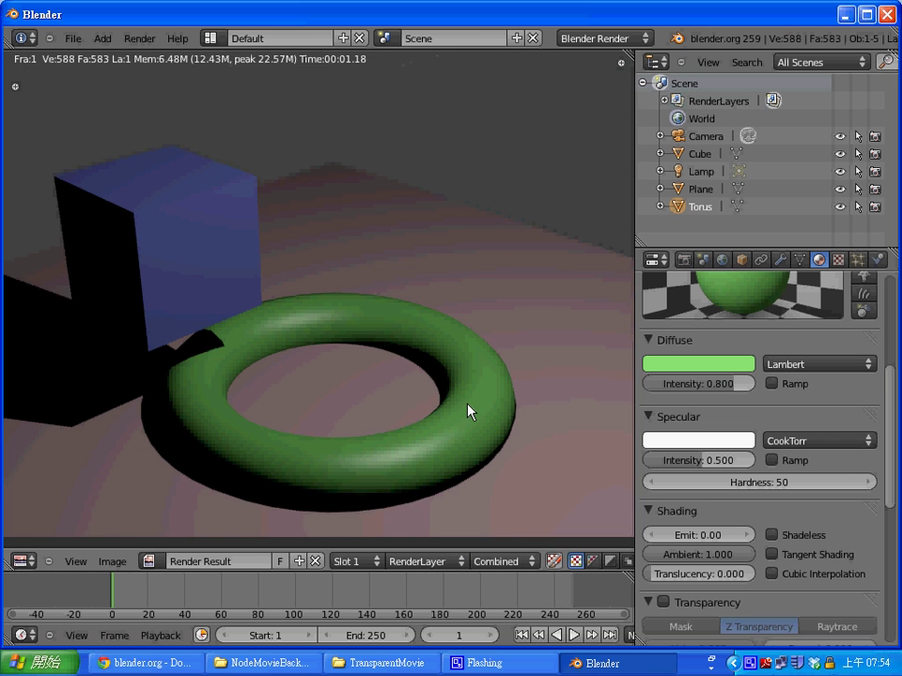
key("Escape")
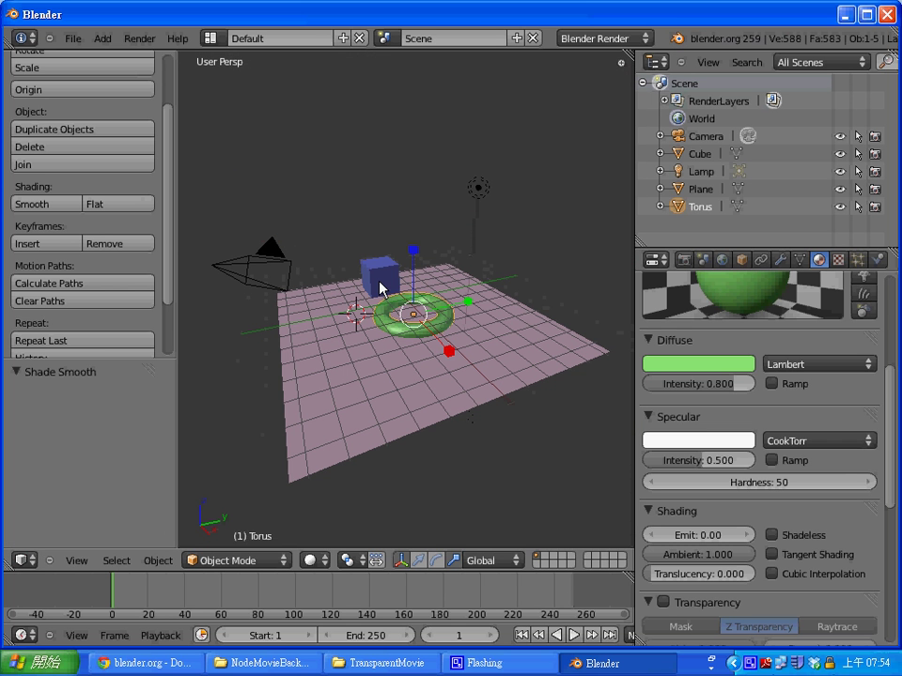
right_click(379, 283)
key("g")
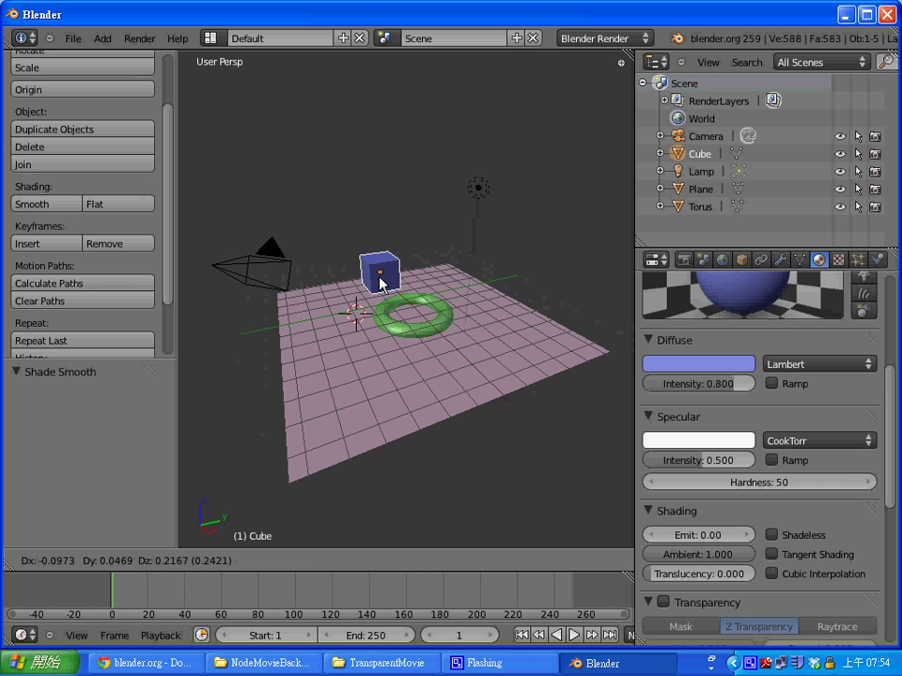
Place the cube, switch to Left view, and raise the torus by 0.35
left_click(379, 283)
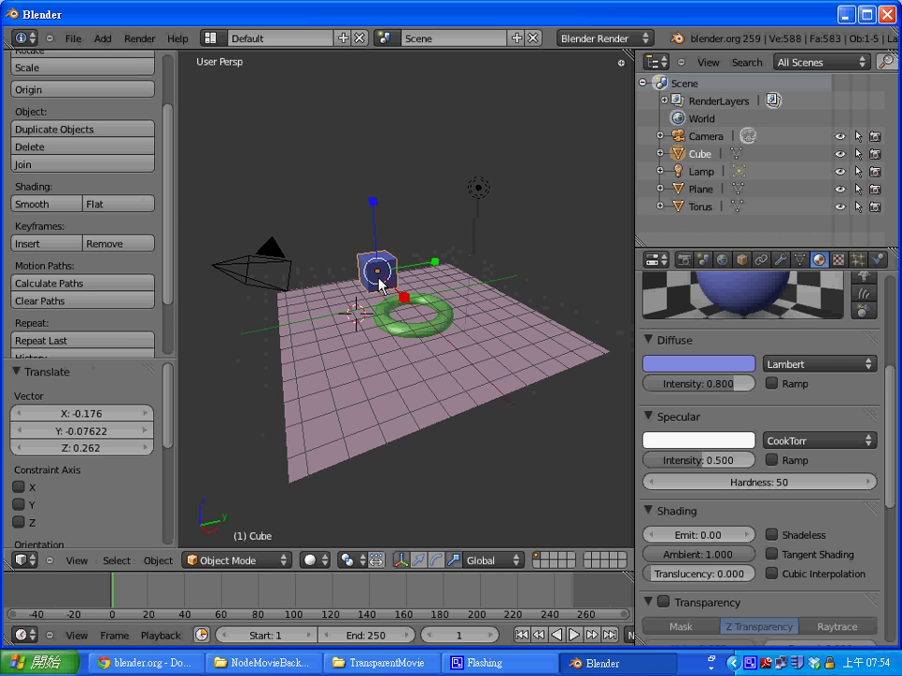
left_click(76, 561)
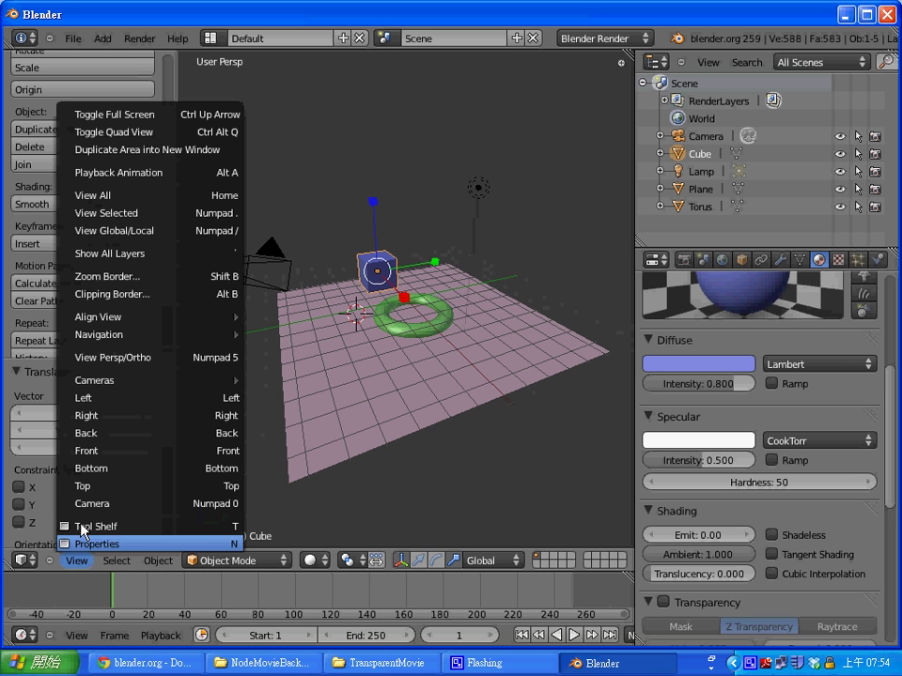
left_click(99, 396)
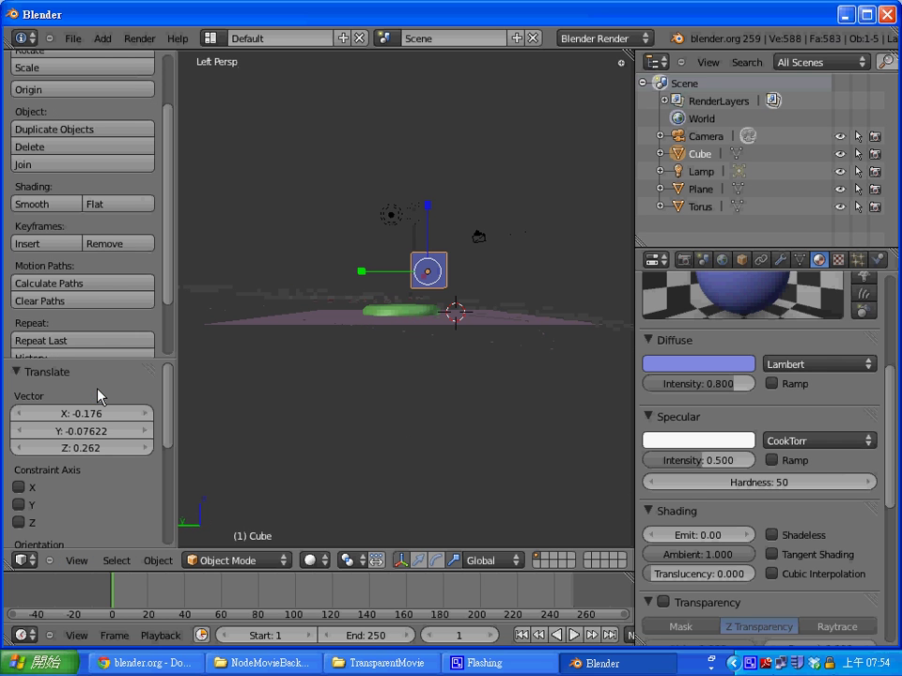
right_click(409, 319)
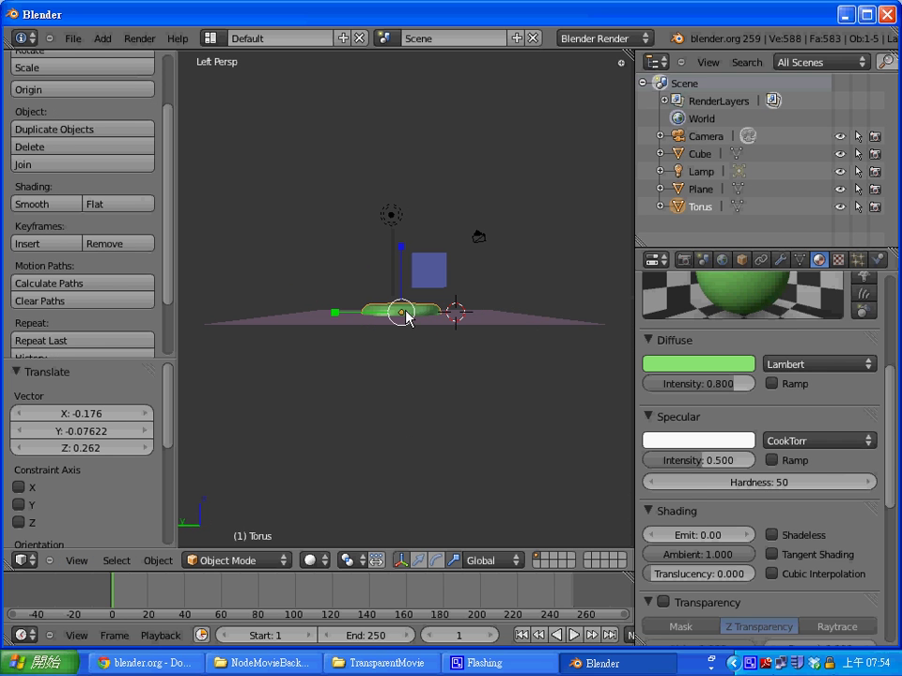
key("g")
left_click(405, 308)
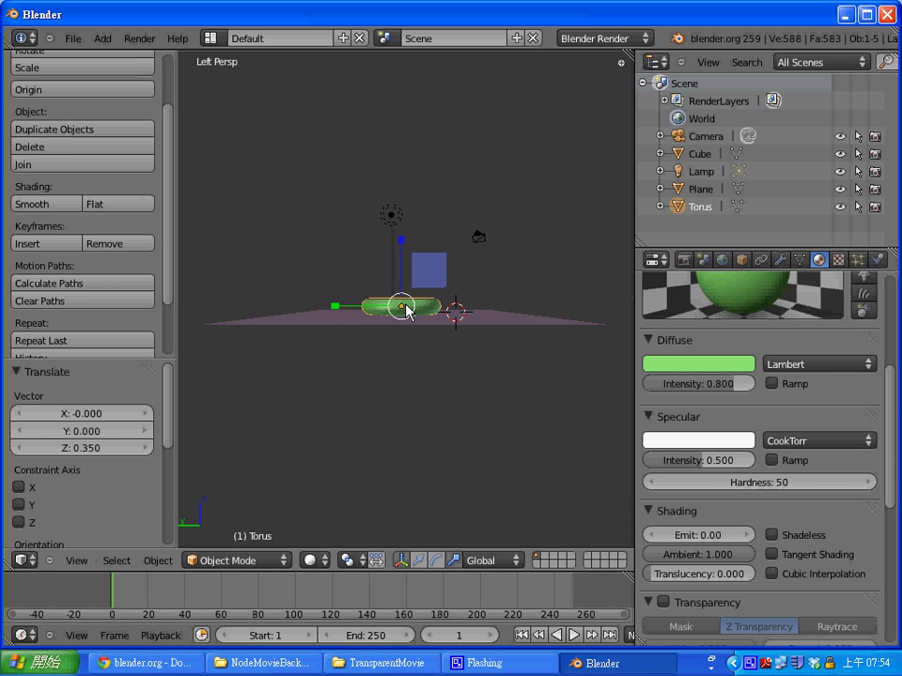
Lower the cube just above the torus (Y 1.375, Z -0.177)
right_click(438, 285)
key("g")
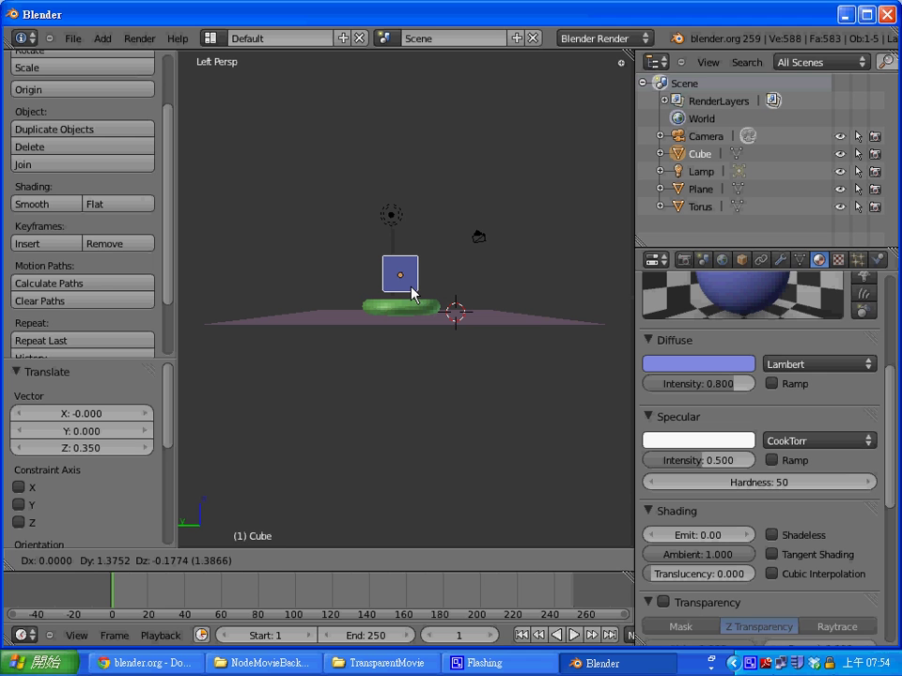
left_click(413, 294)
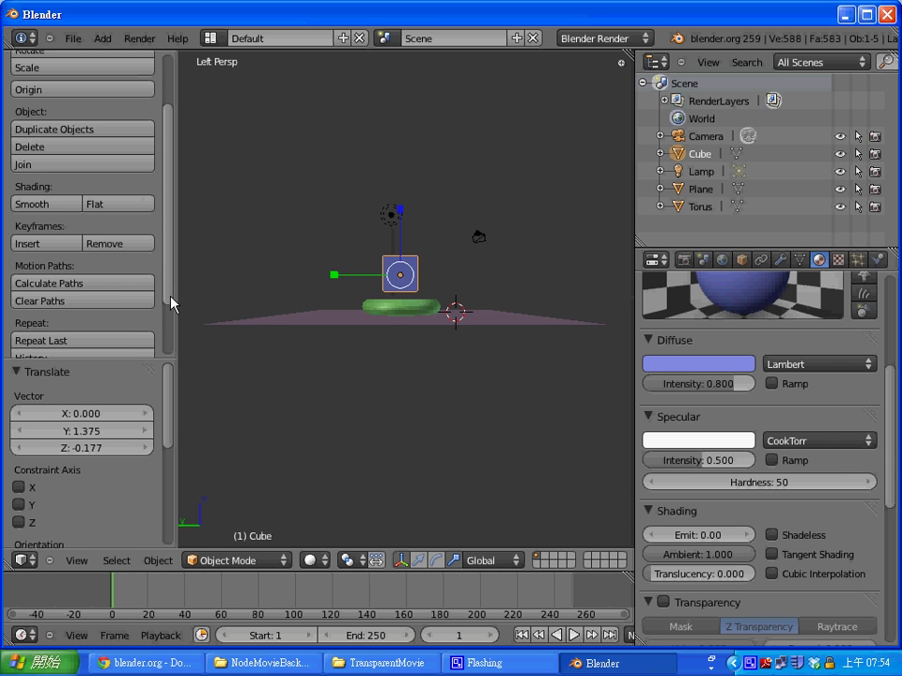
Check the scene from the Right, Back and Front preset views
left_click(74, 560)
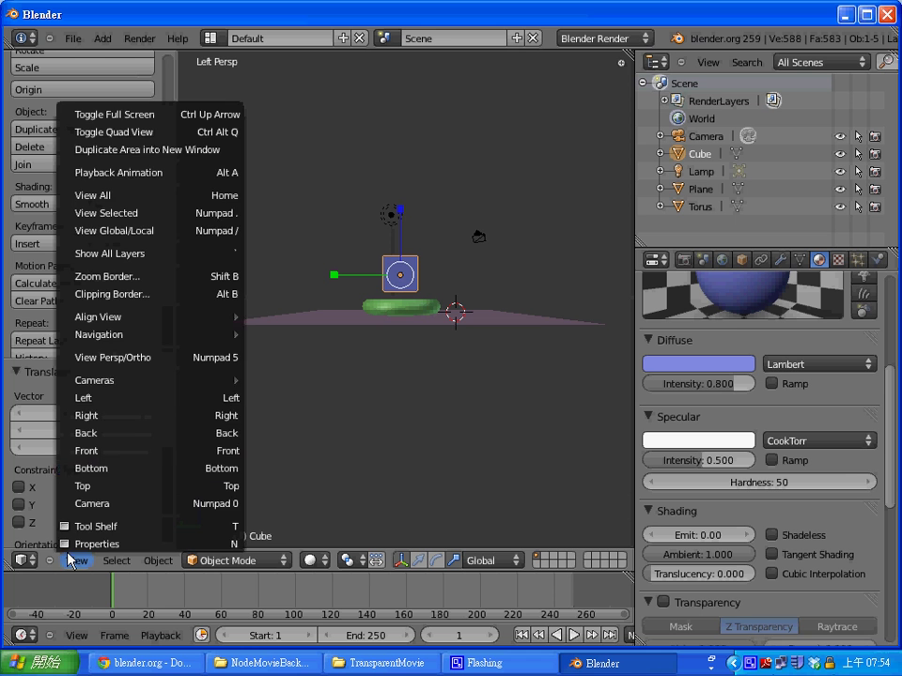
left_click(127, 415)
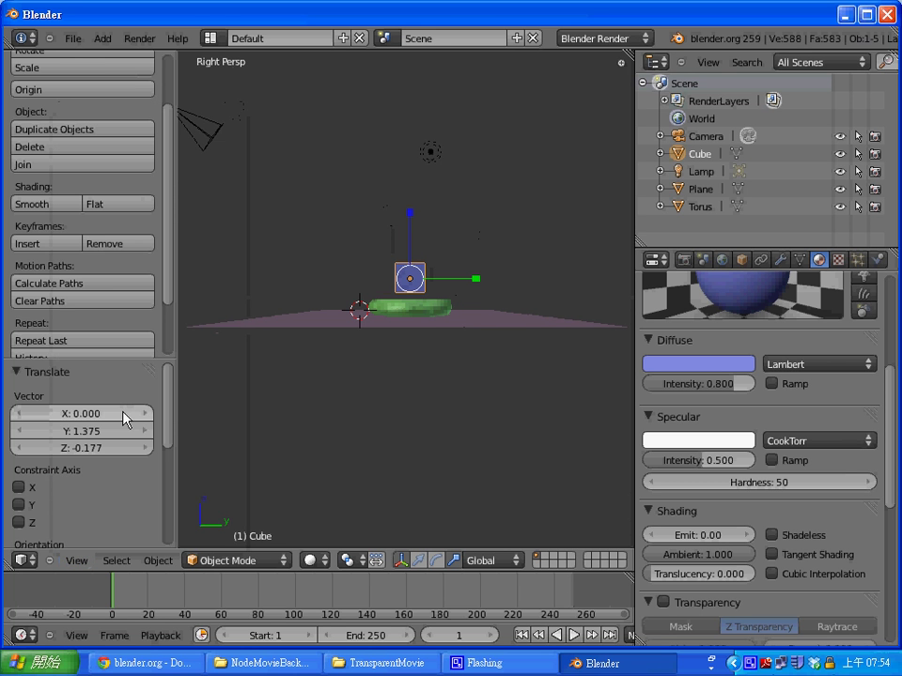
left_click(77, 560)
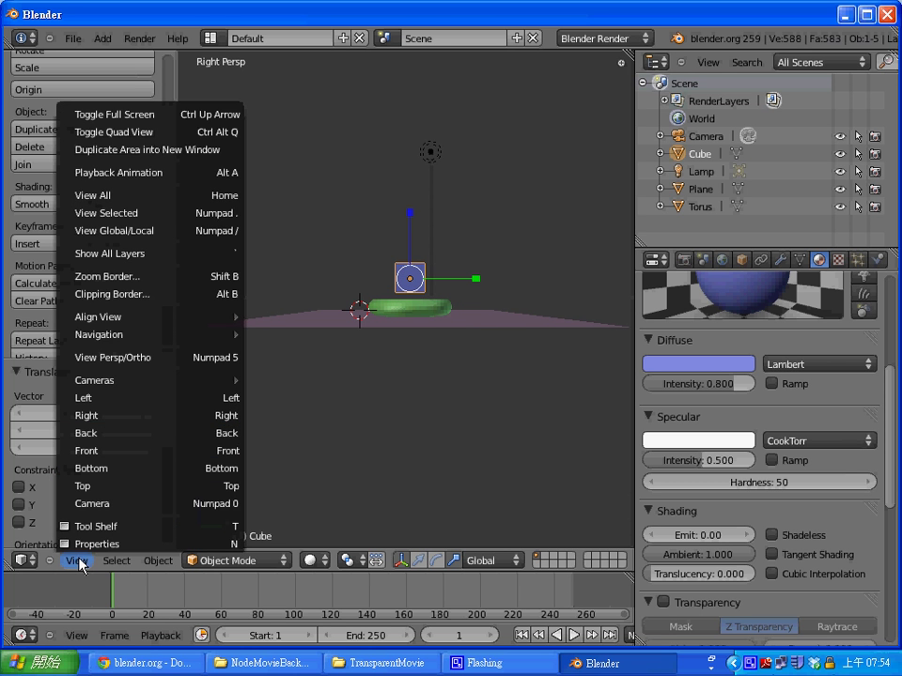
left_click(128, 434)
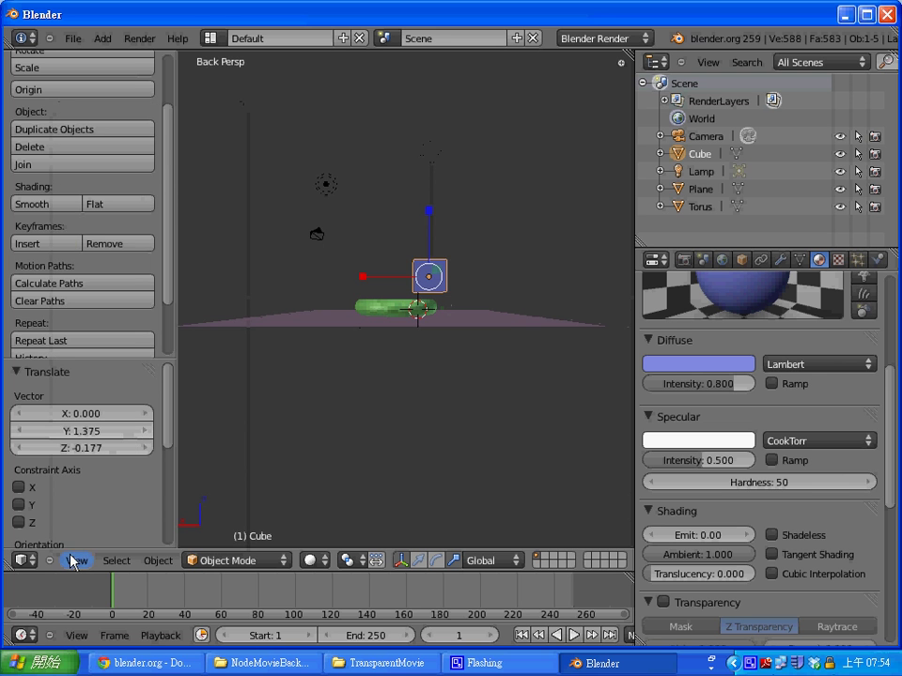
left_click(73, 561)
left_click(121, 452)
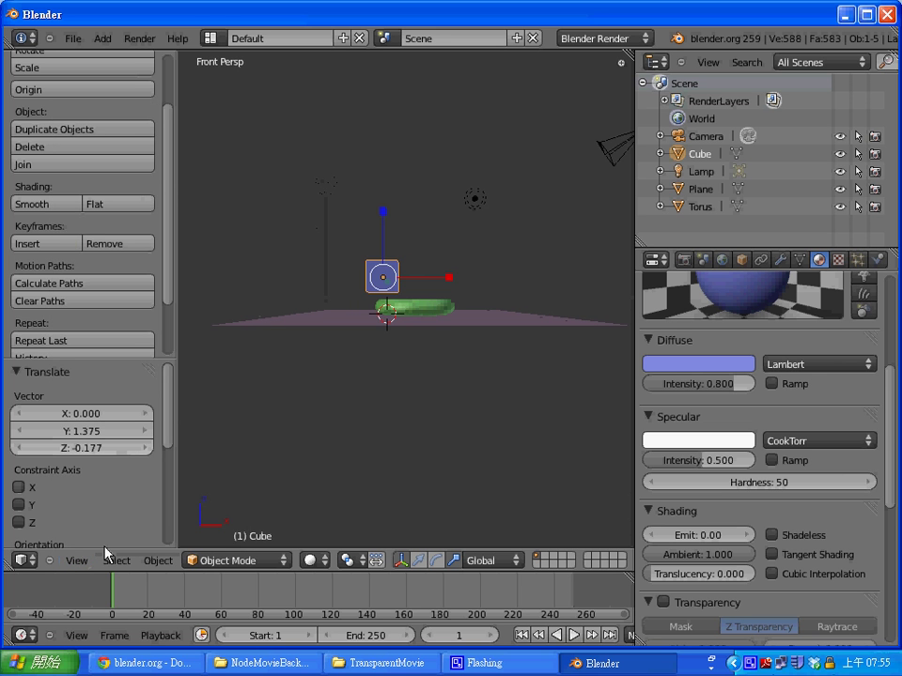
Check the Bottom and Top views, ending in the Camera view
left_click(76, 561)
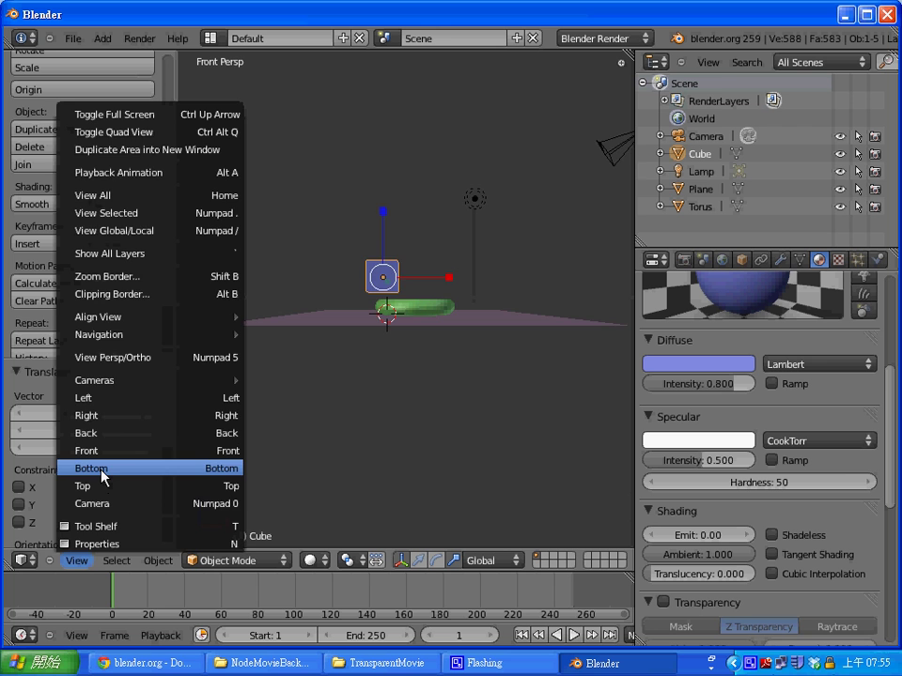
left_click(104, 468)
left_click(77, 561)
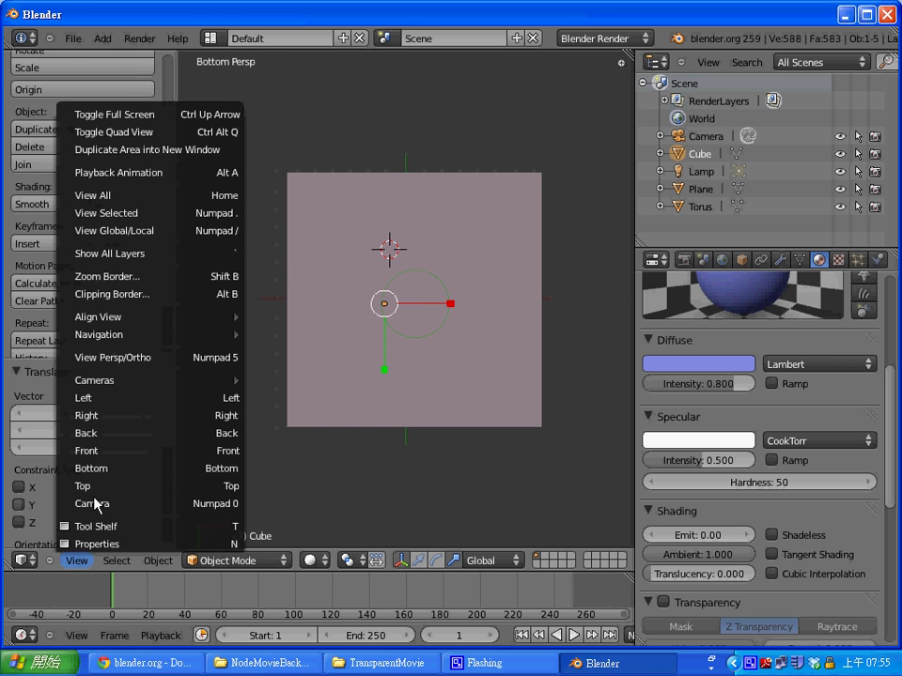
left_click(108, 485)
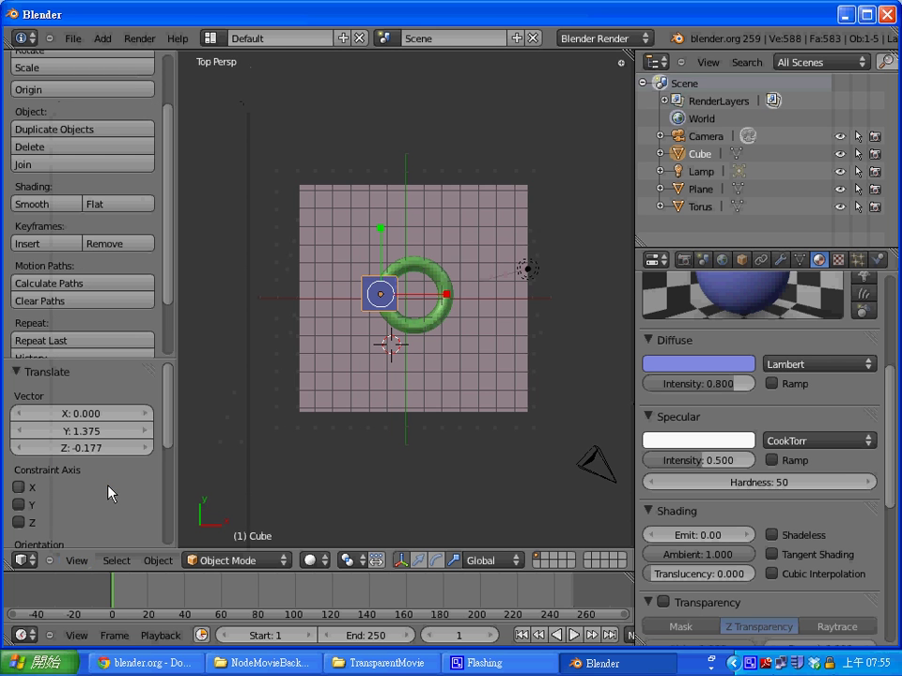
left_click(74, 561)
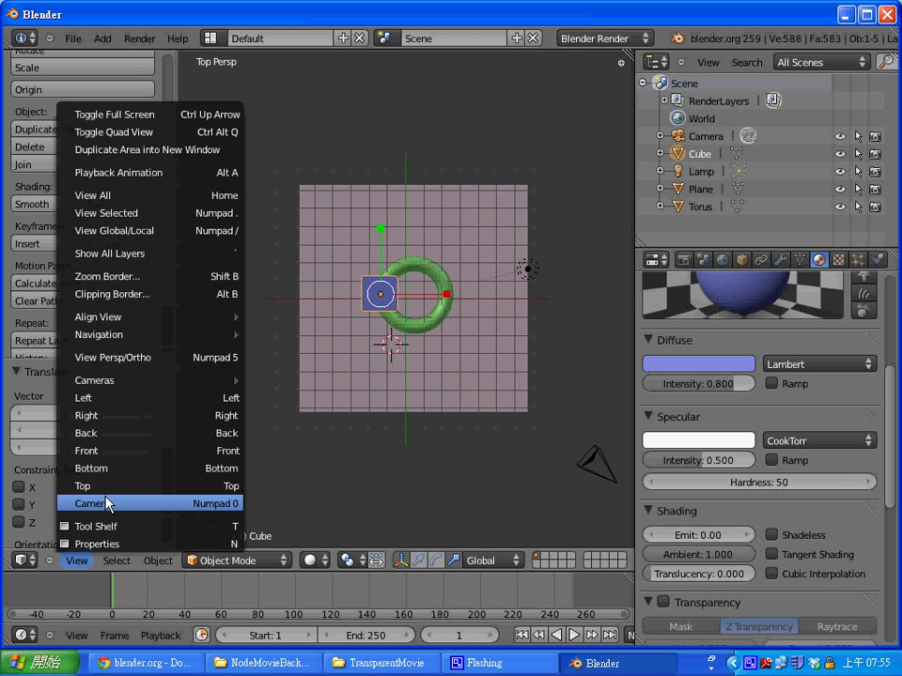
left_click(107, 504)
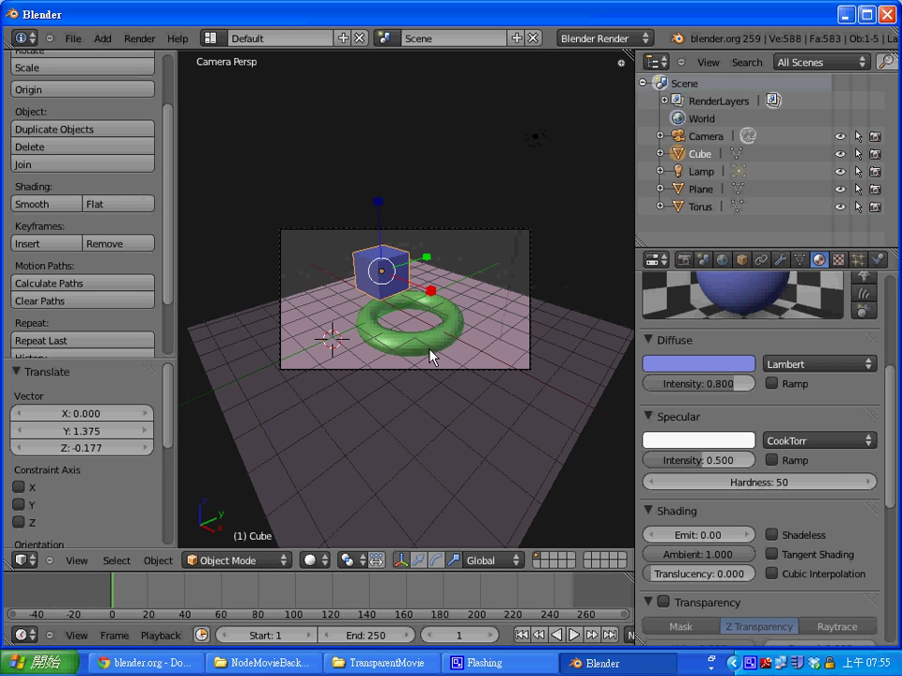
Test-render the scene, then try resizing the cube and undo it
key("F12")
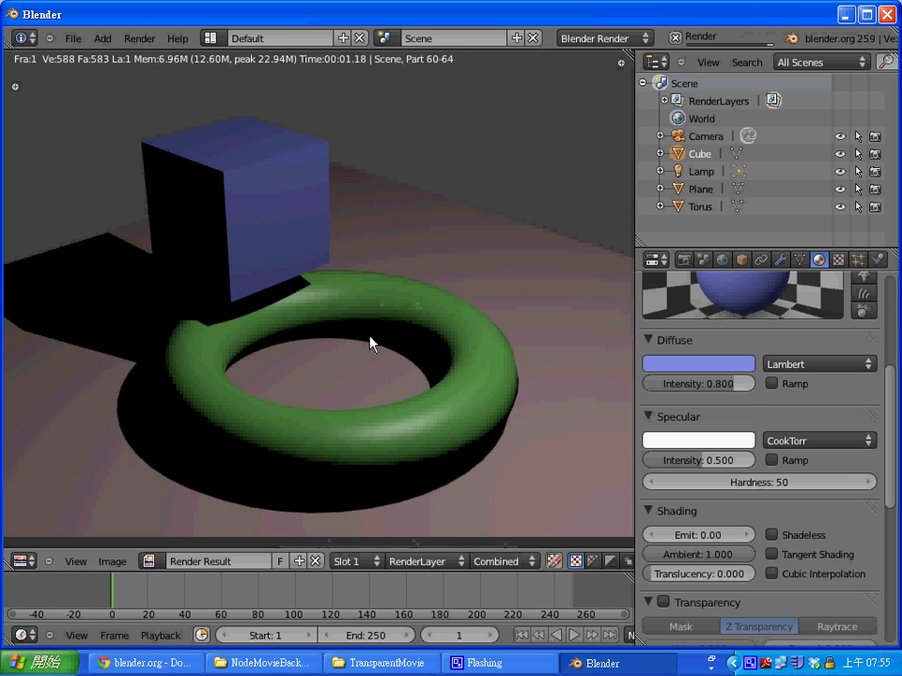
key("Escape")
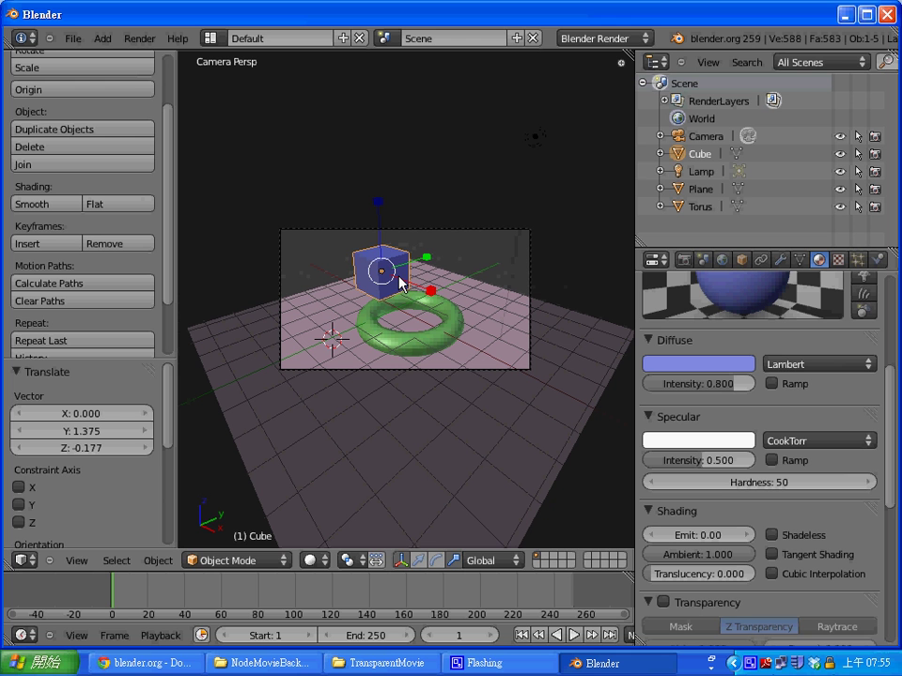
key("s")
left_click(414, 293)
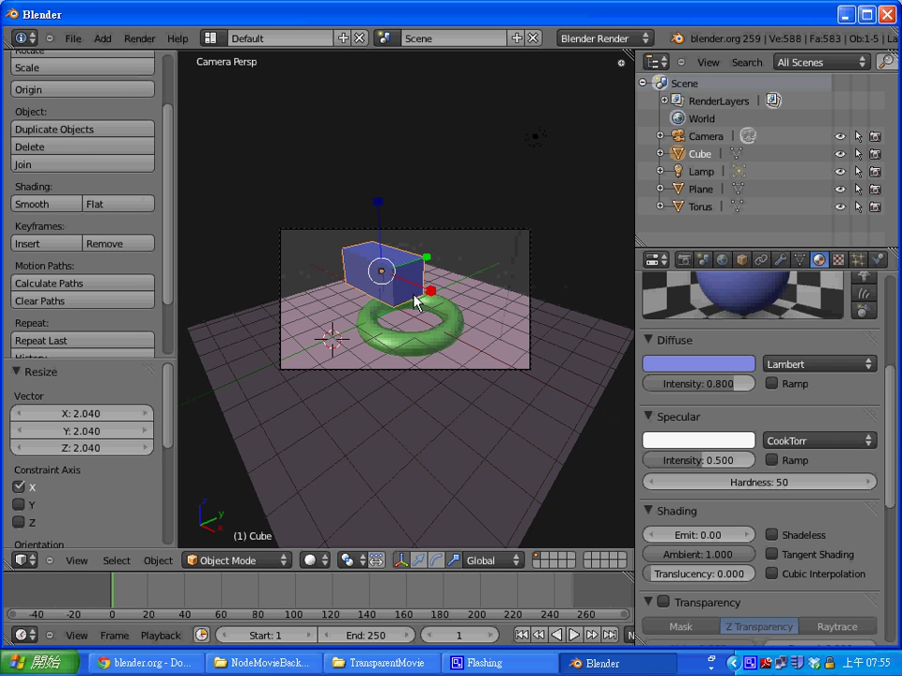
key("ctrl+z")
Move the cube onto the torus ring (X 0.843, Y 0.600, Z -0.417) and re-render
key("g")
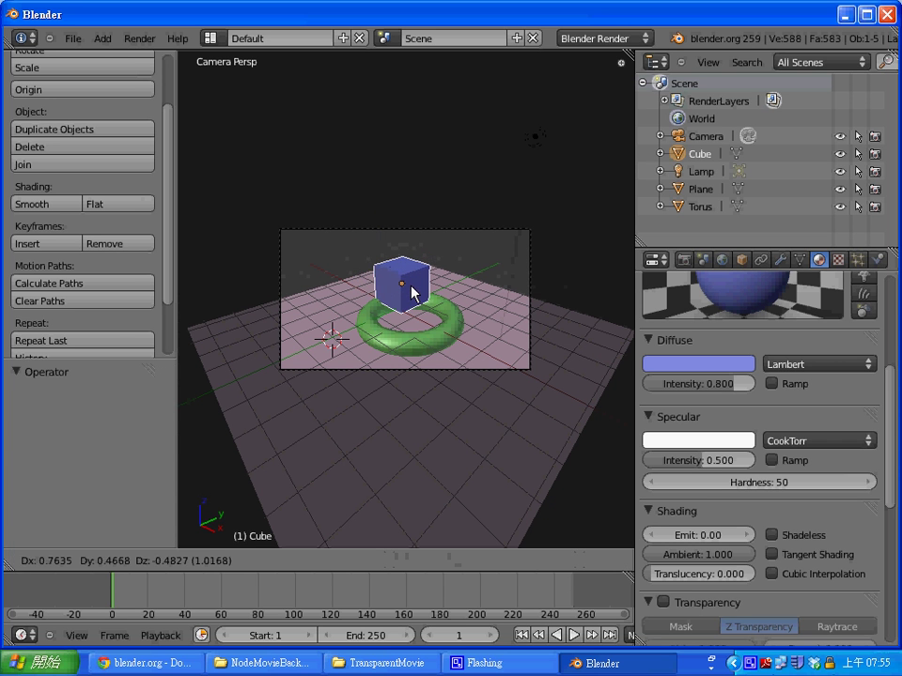
left_click(416, 291)
key("F12")
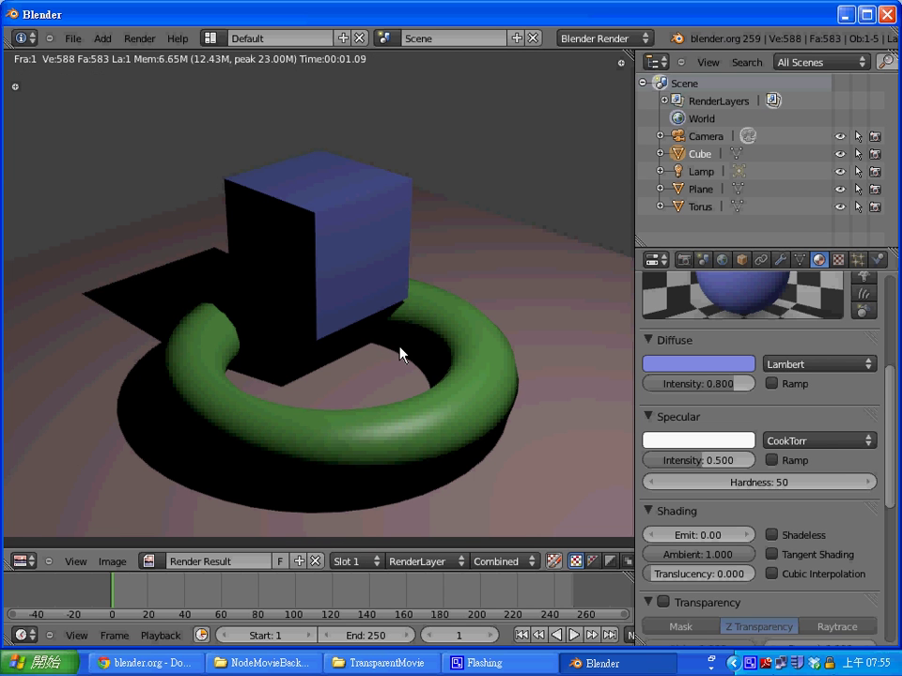
key("Escape")
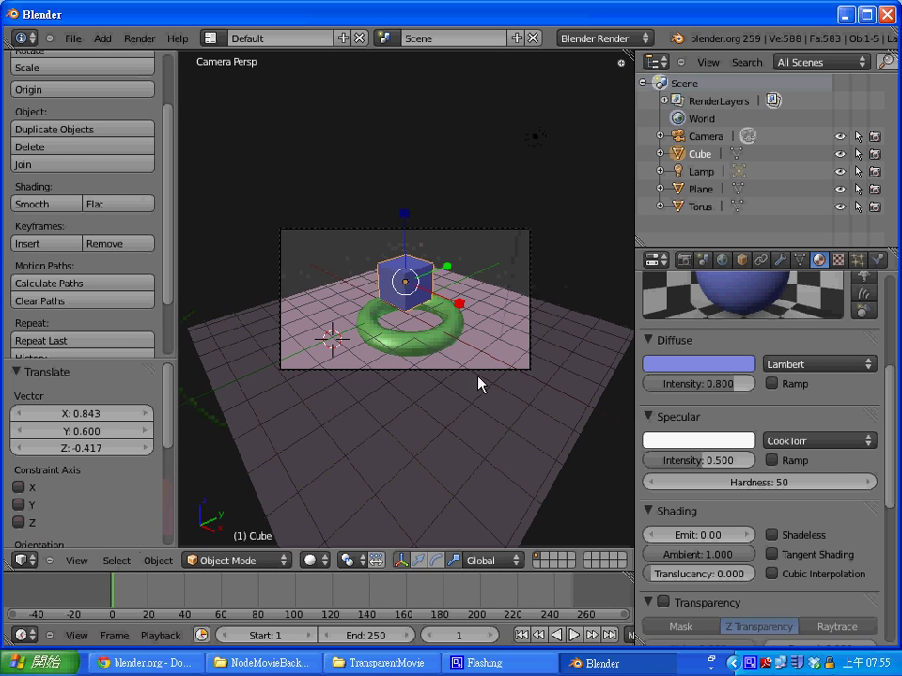
scroll(873, 416, "up", 5)
scroll(879, 281, "up", 2)
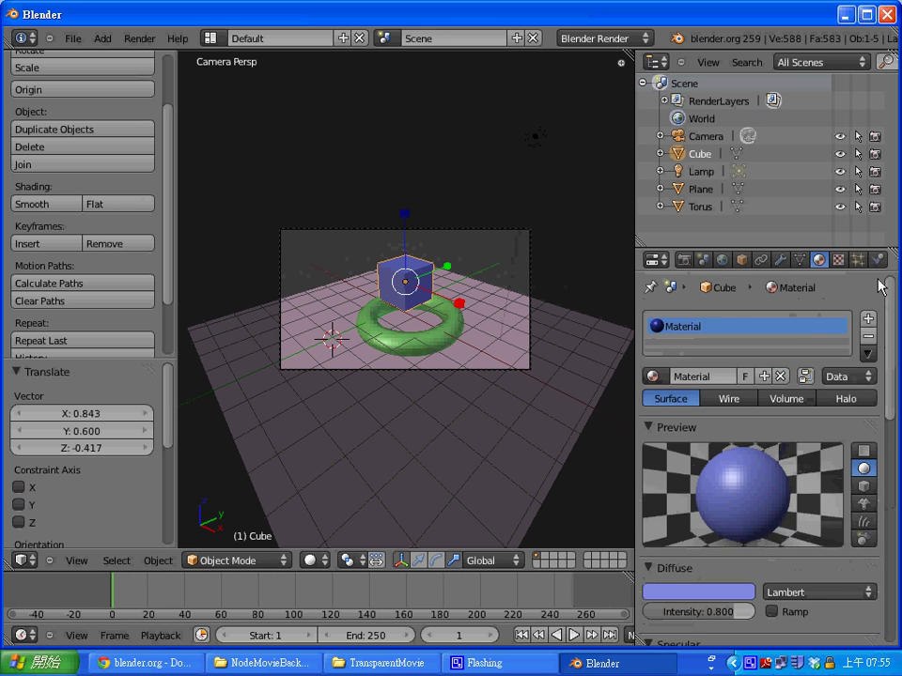
scroll(880, 282, "down", 6)
scroll(879, 357, "down", 8)
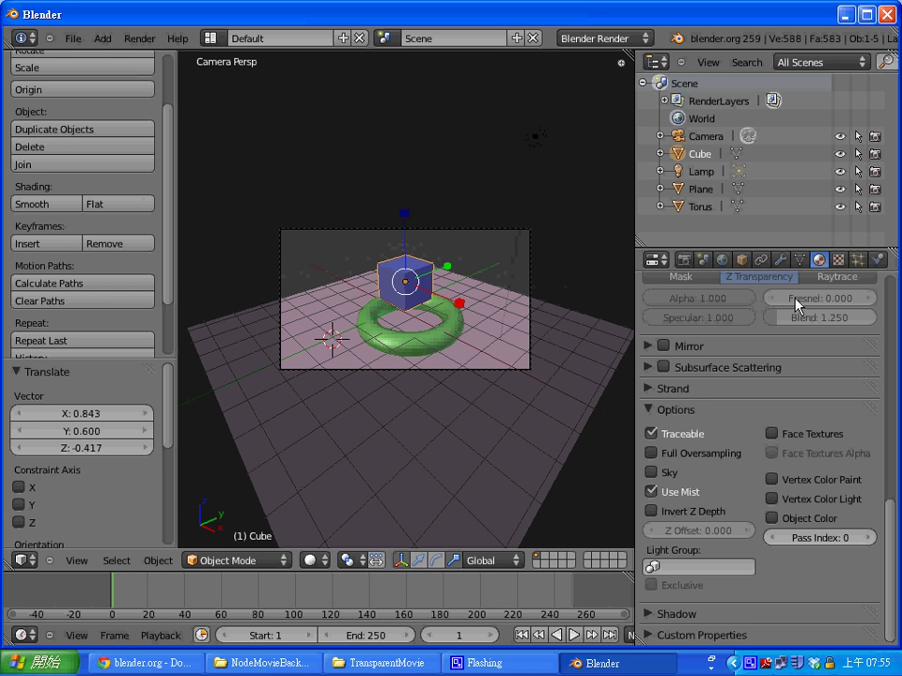
left_click_drag(889, 500, 889, 308)
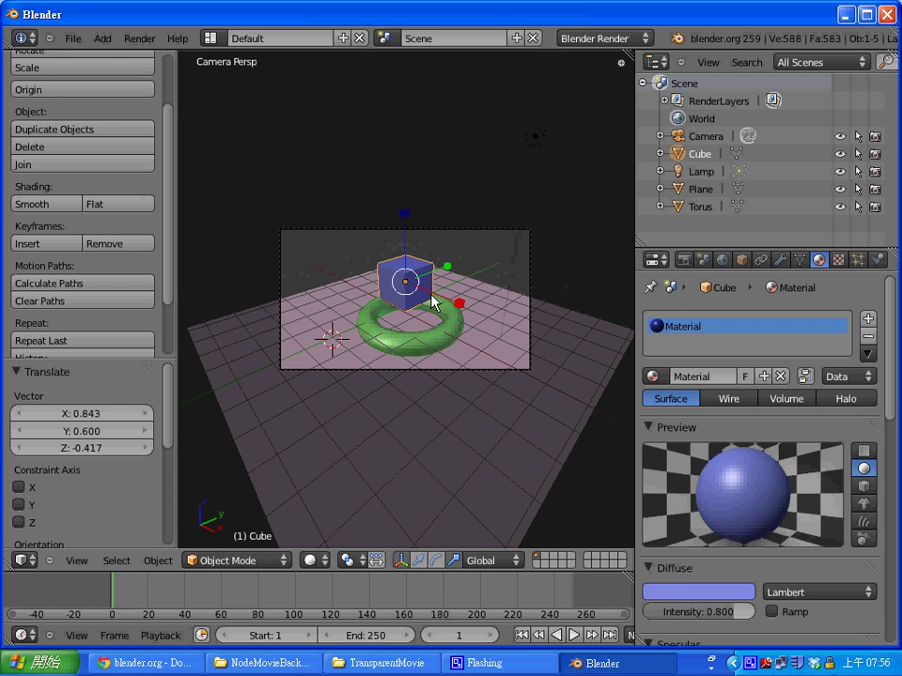
left_click(262, 561)
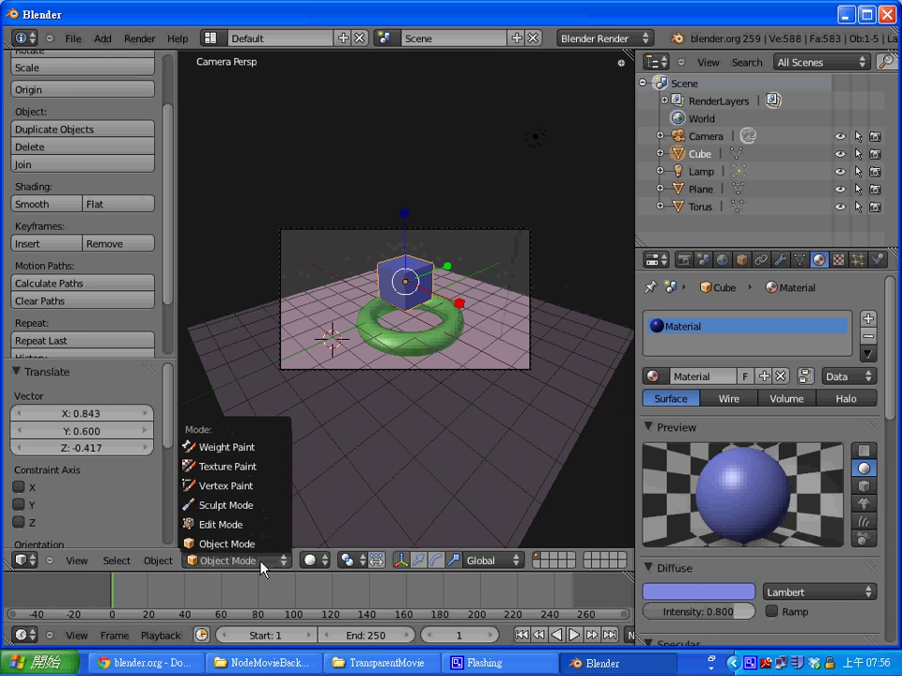
left_click(260, 544)
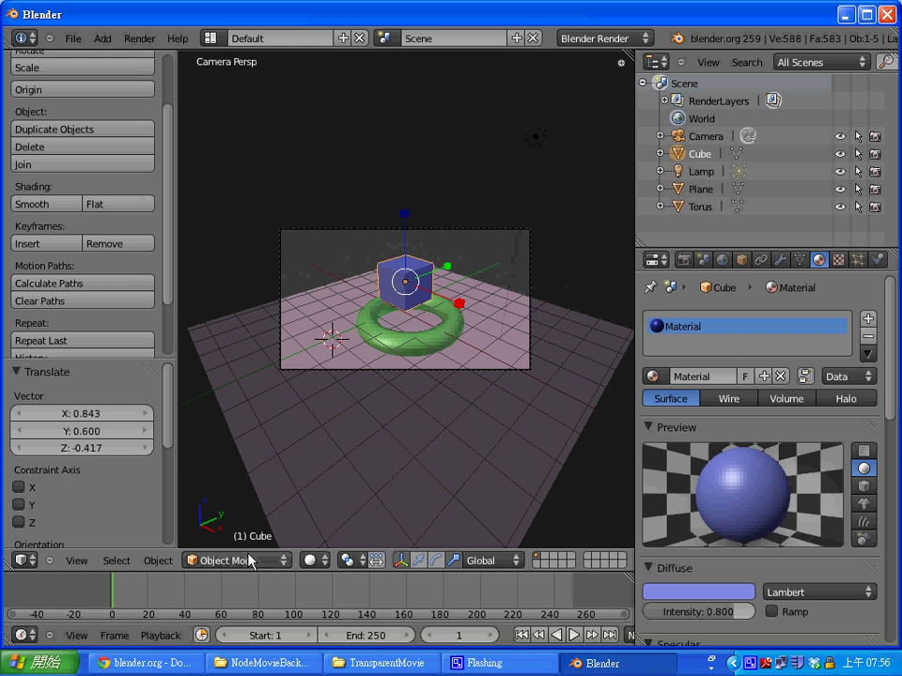
left_click(212, 40)
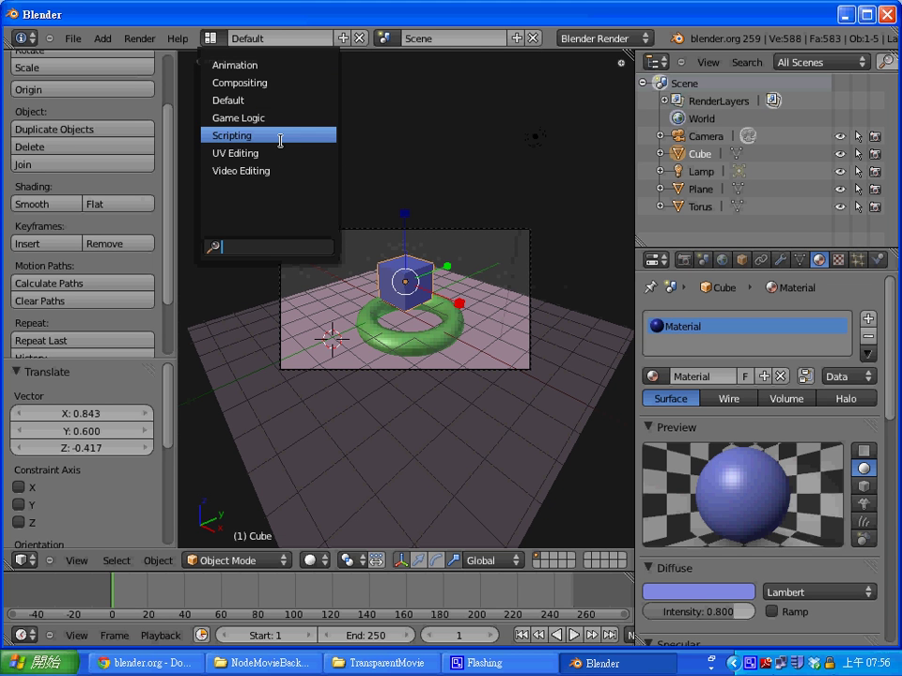
left_click(434, 165)
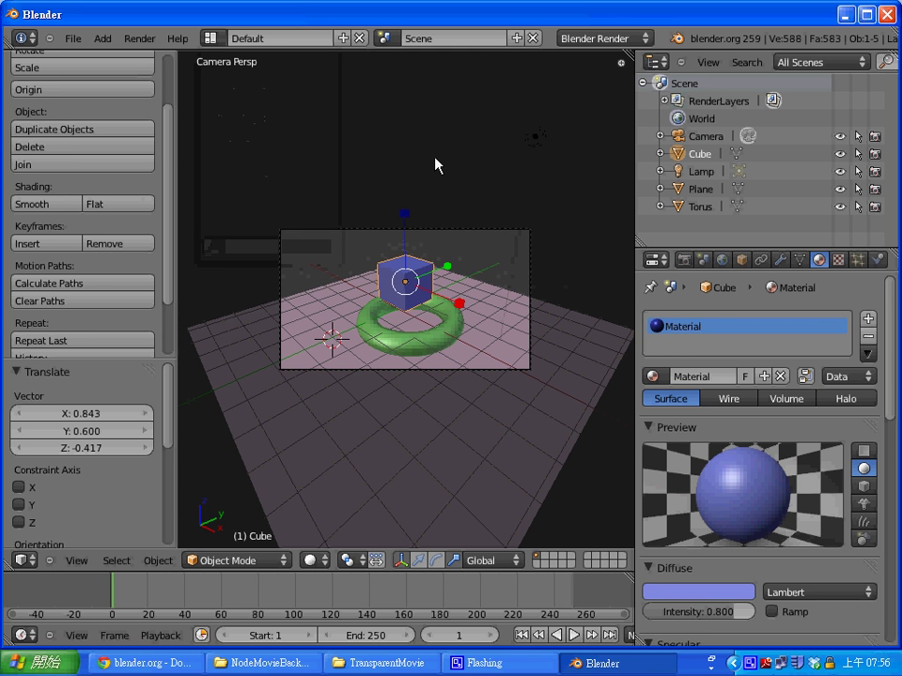